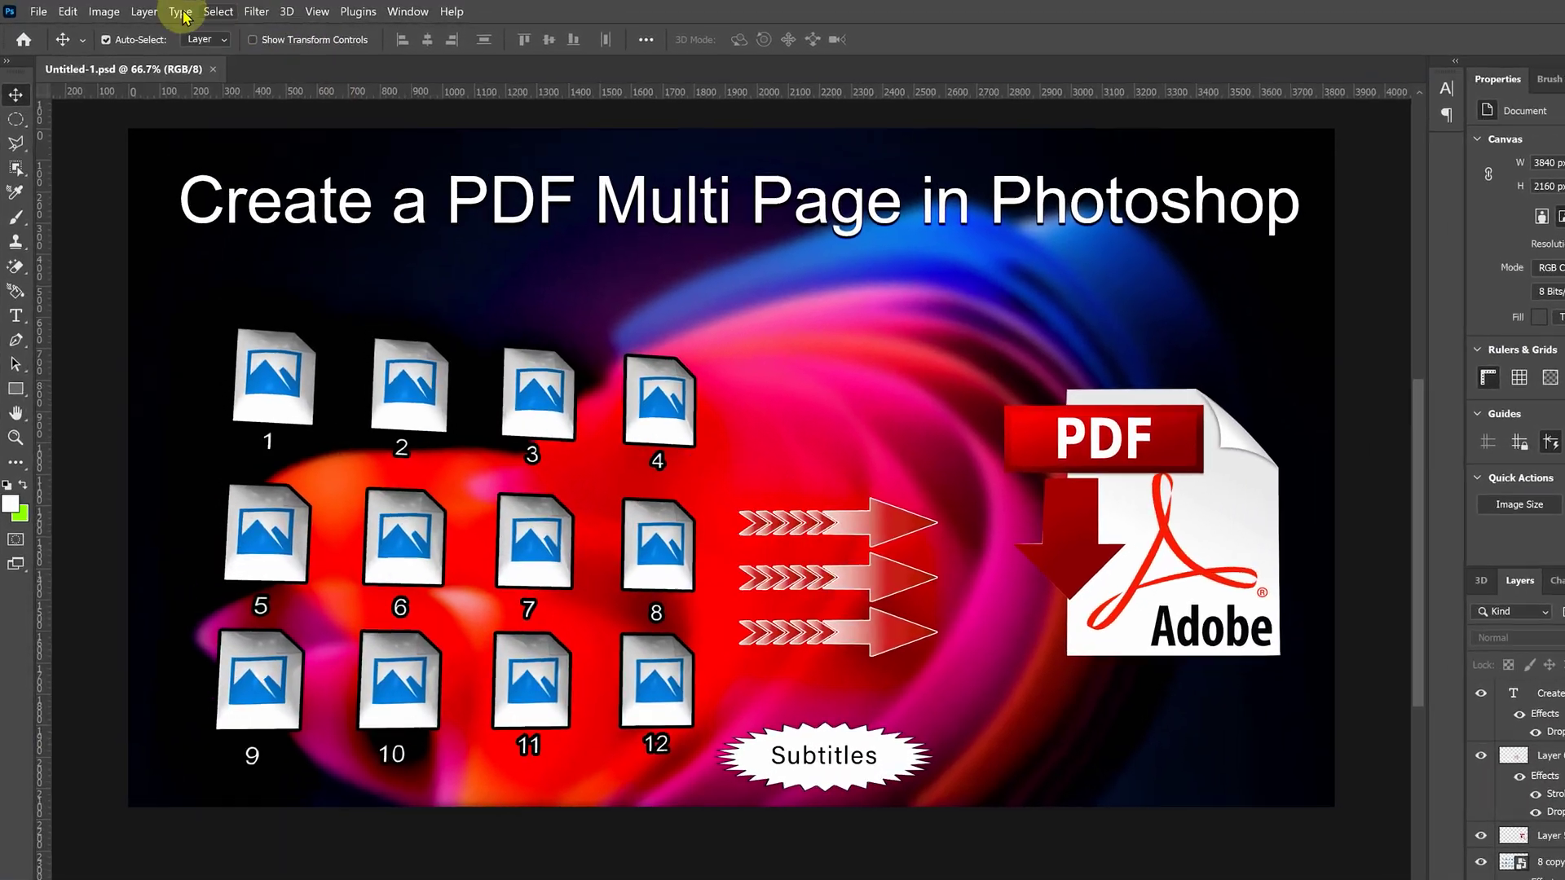
# Step: Save the design under the name '1.1' with Photoshop PDF as the file format
pyautogui.click(39, 12)
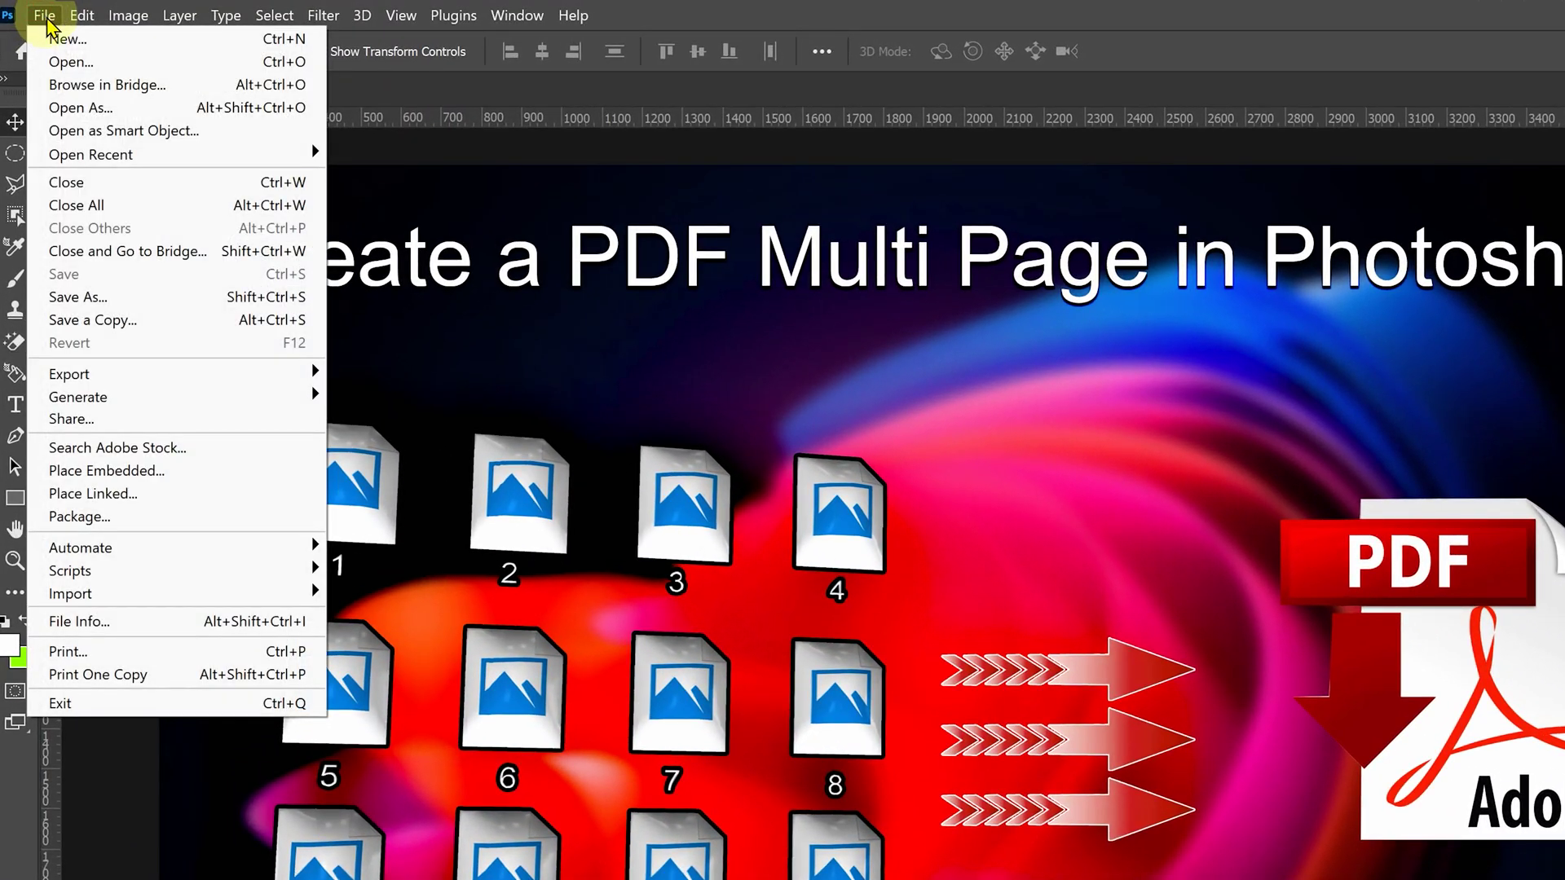
pyautogui.click(124, 295)
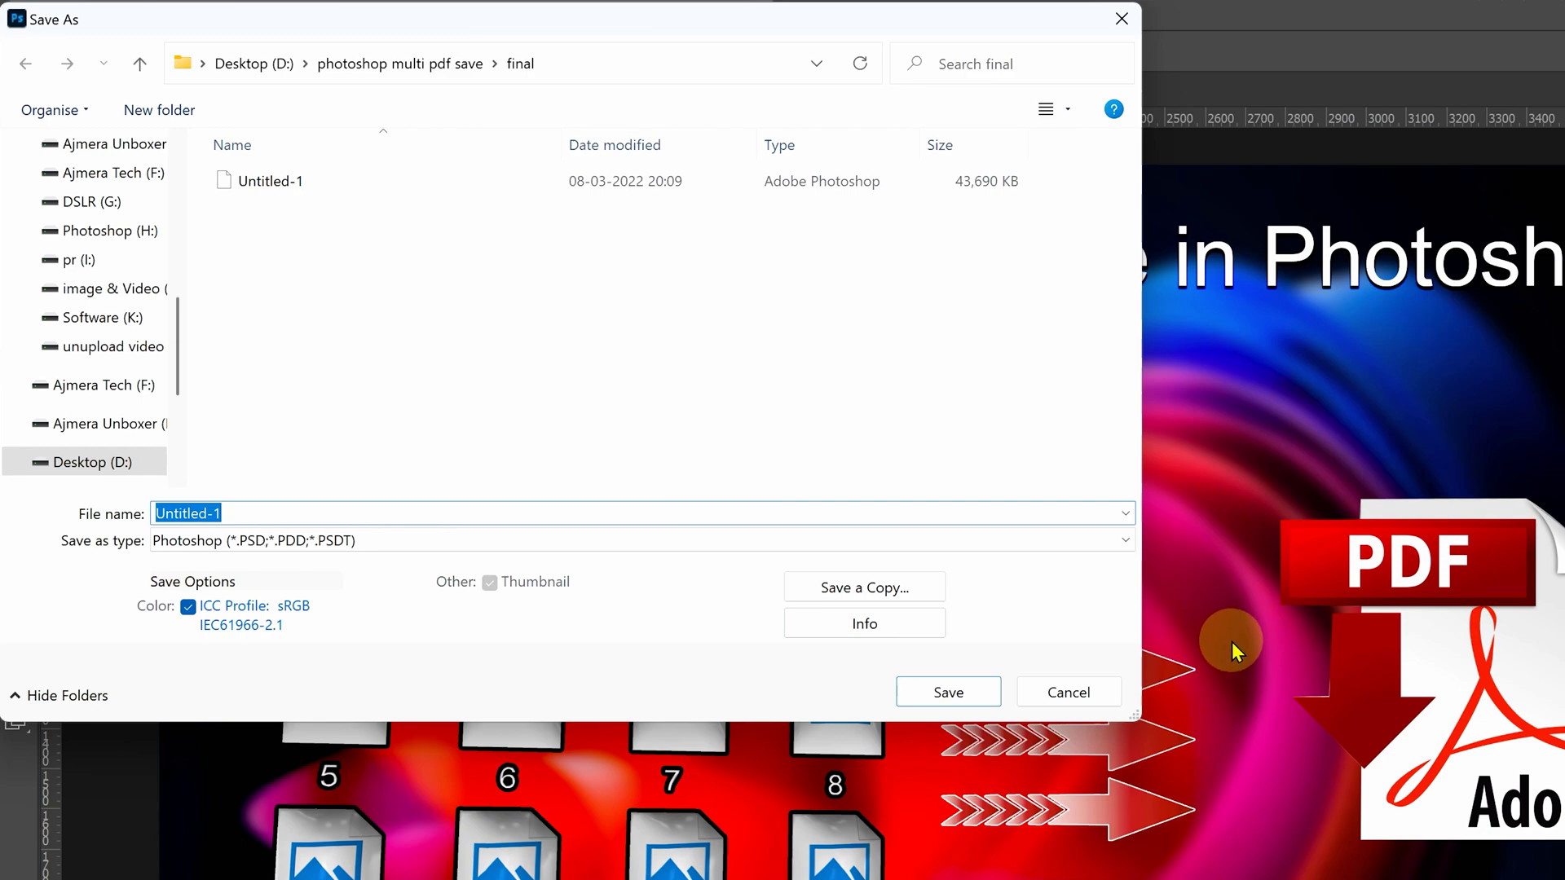
pyautogui.write('1.')
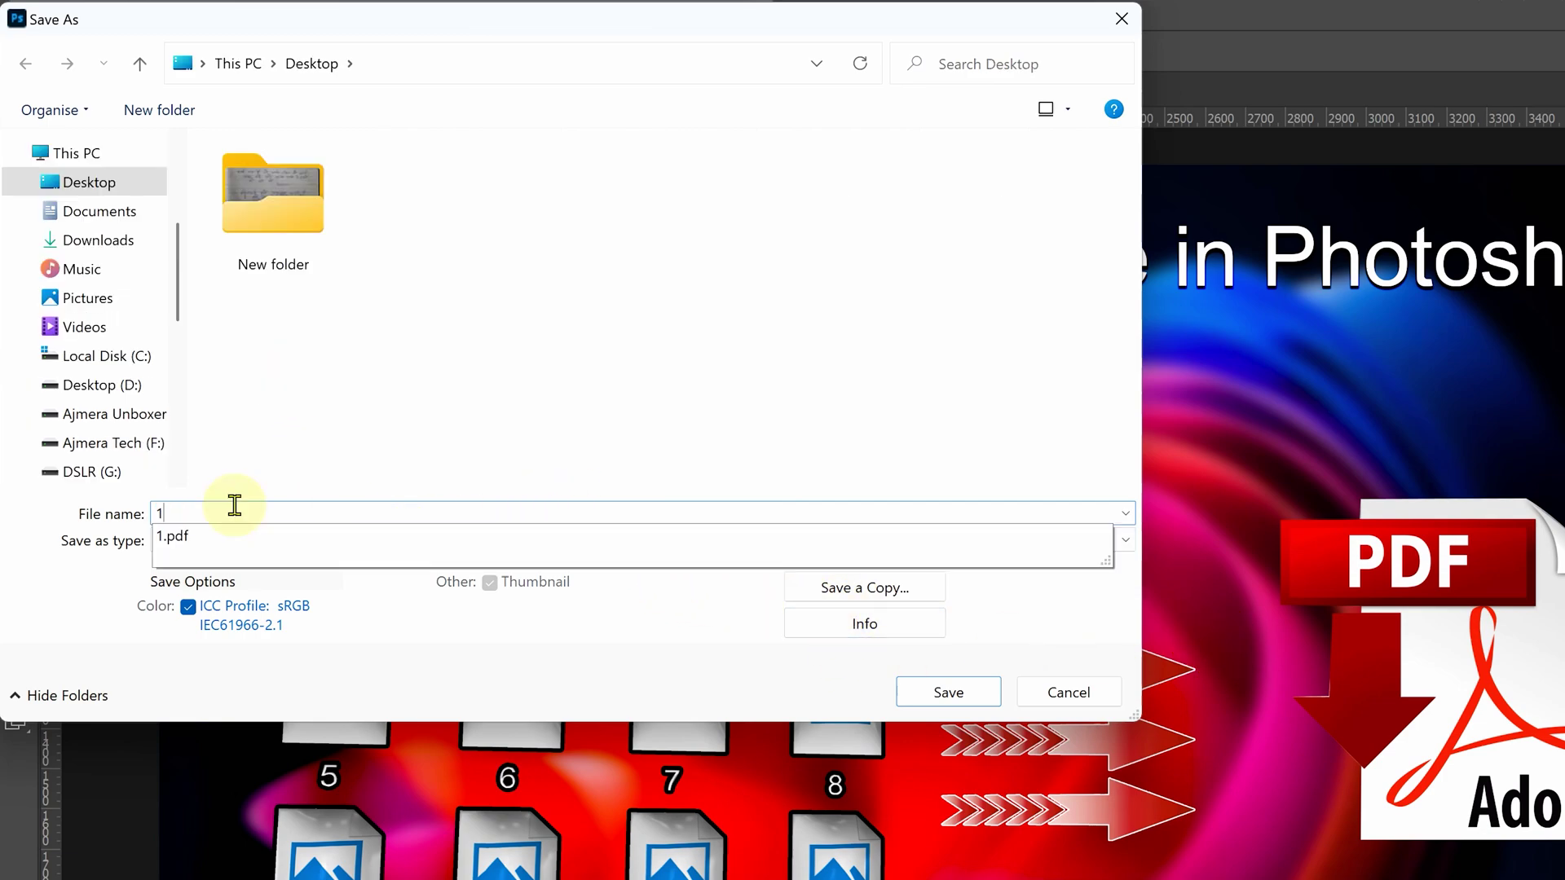
pyautogui.write('1')
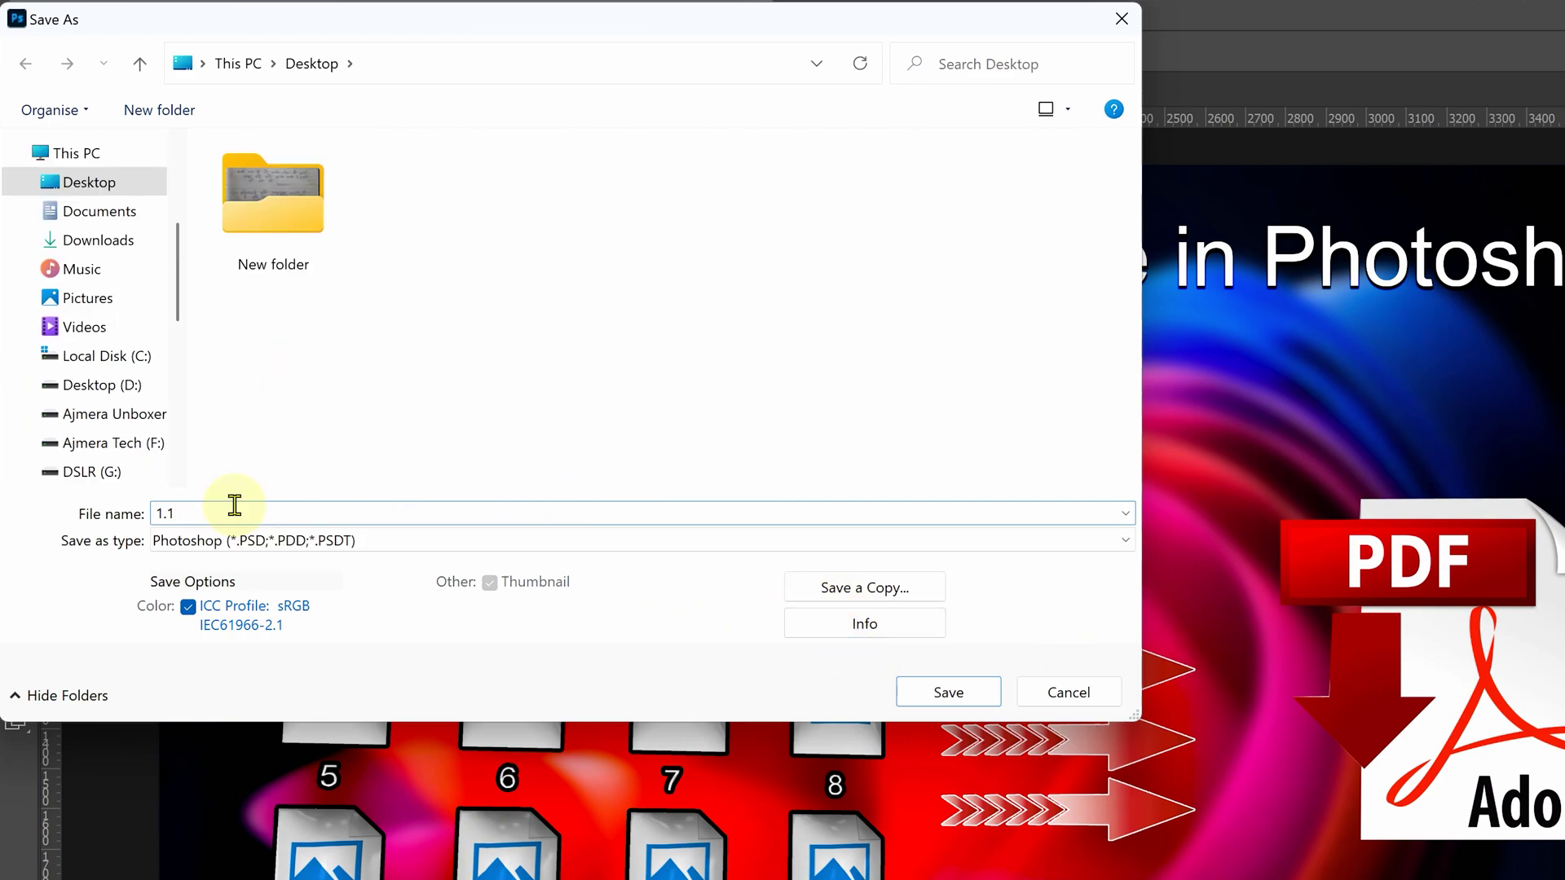
pyautogui.click(262, 536)
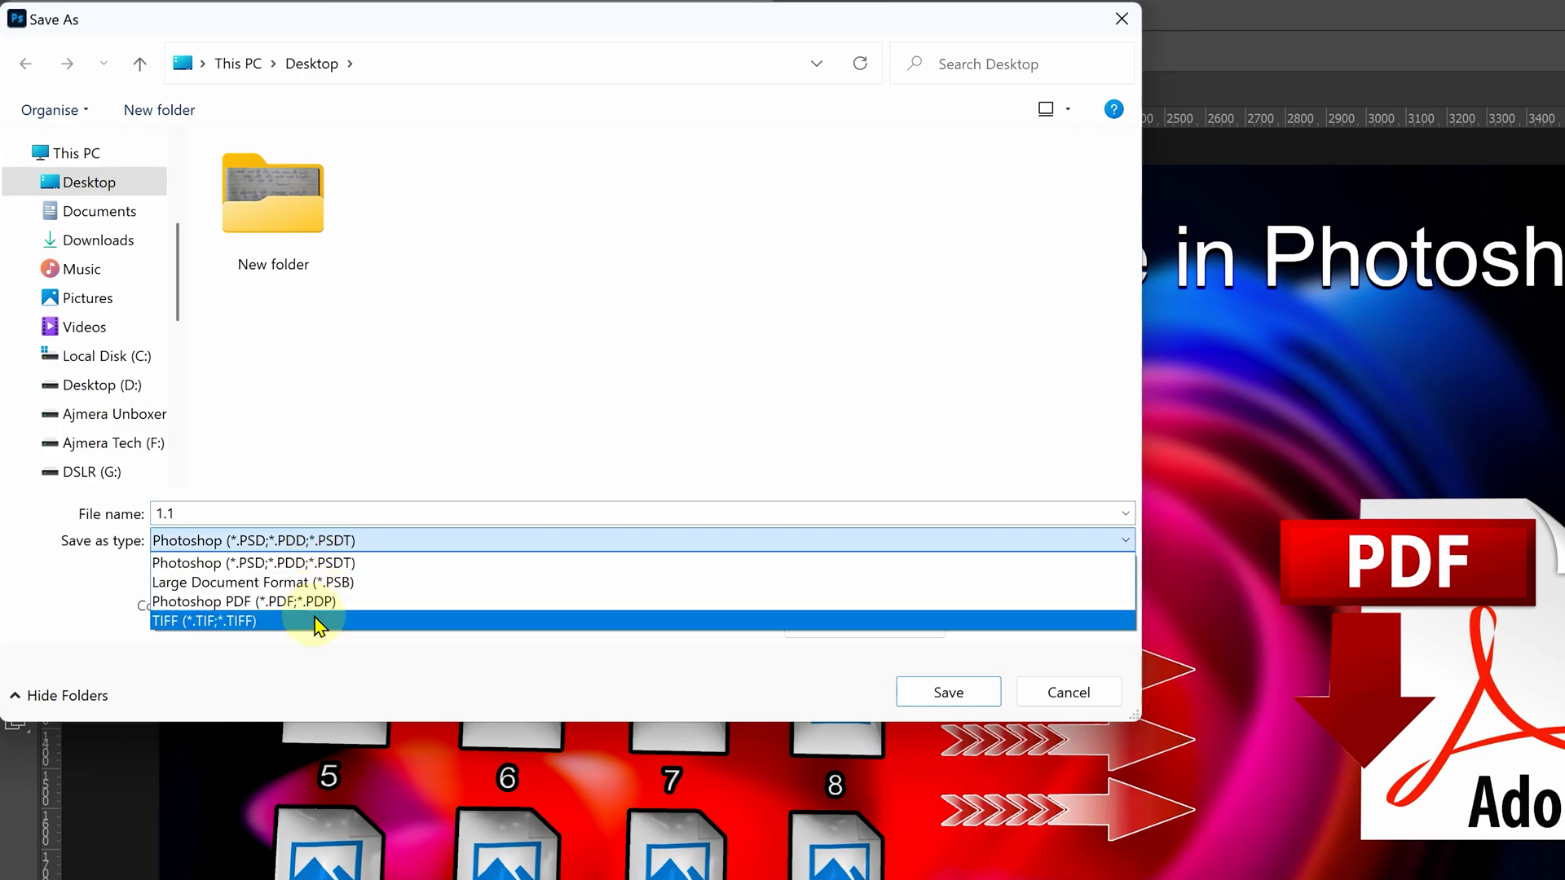
pyautogui.click(315, 609)
pyautogui.click(945, 693)
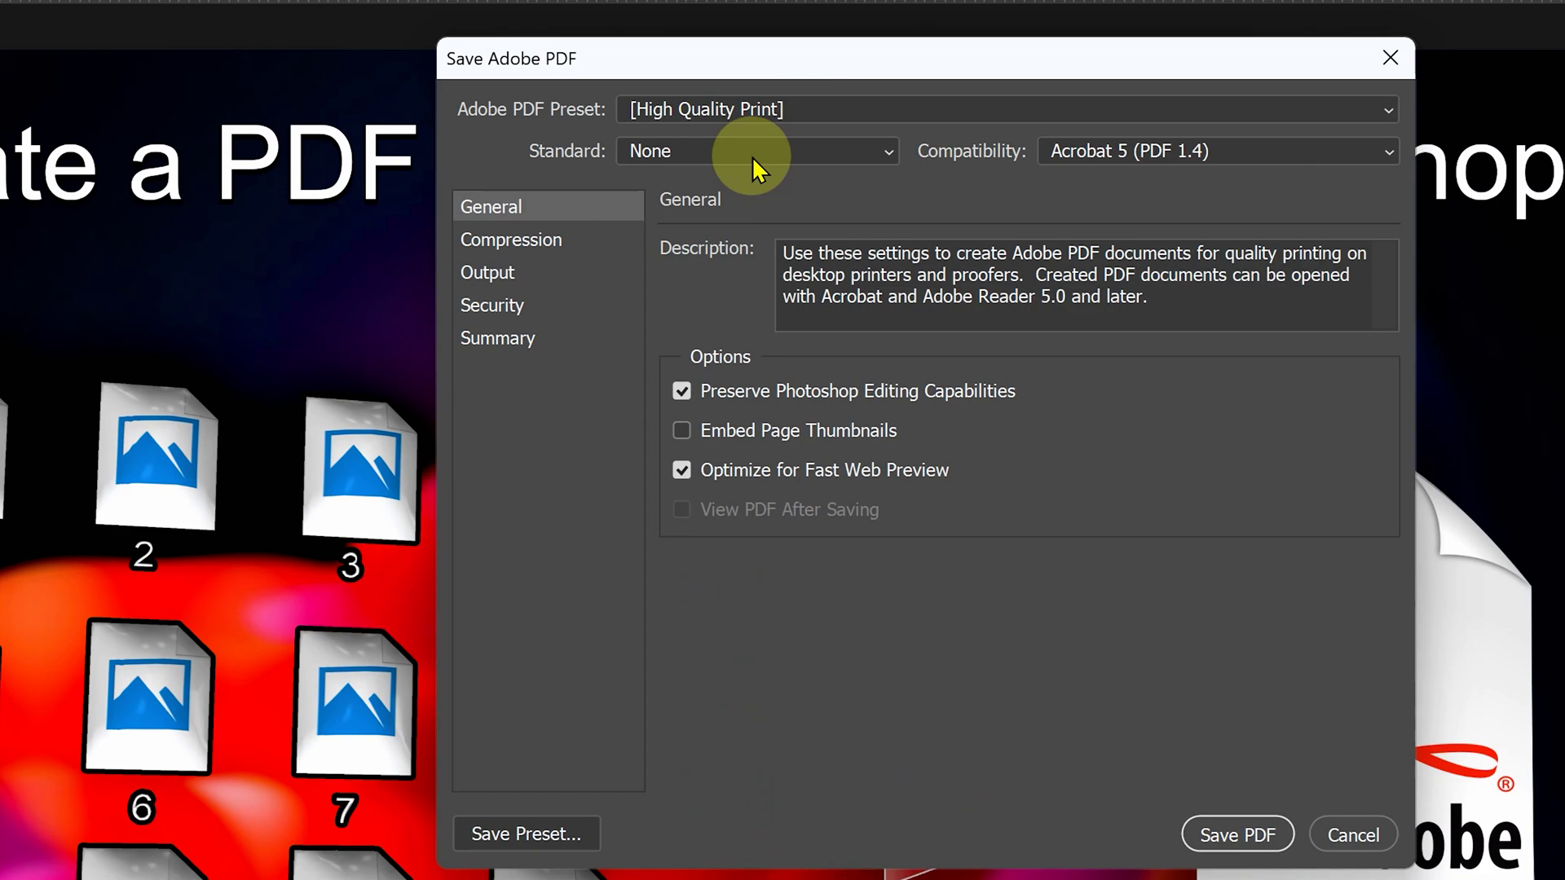
# Step: Apply the [Smallest File Size] PDF preset and write out 1.1.pdf
pyautogui.click(723, 110)
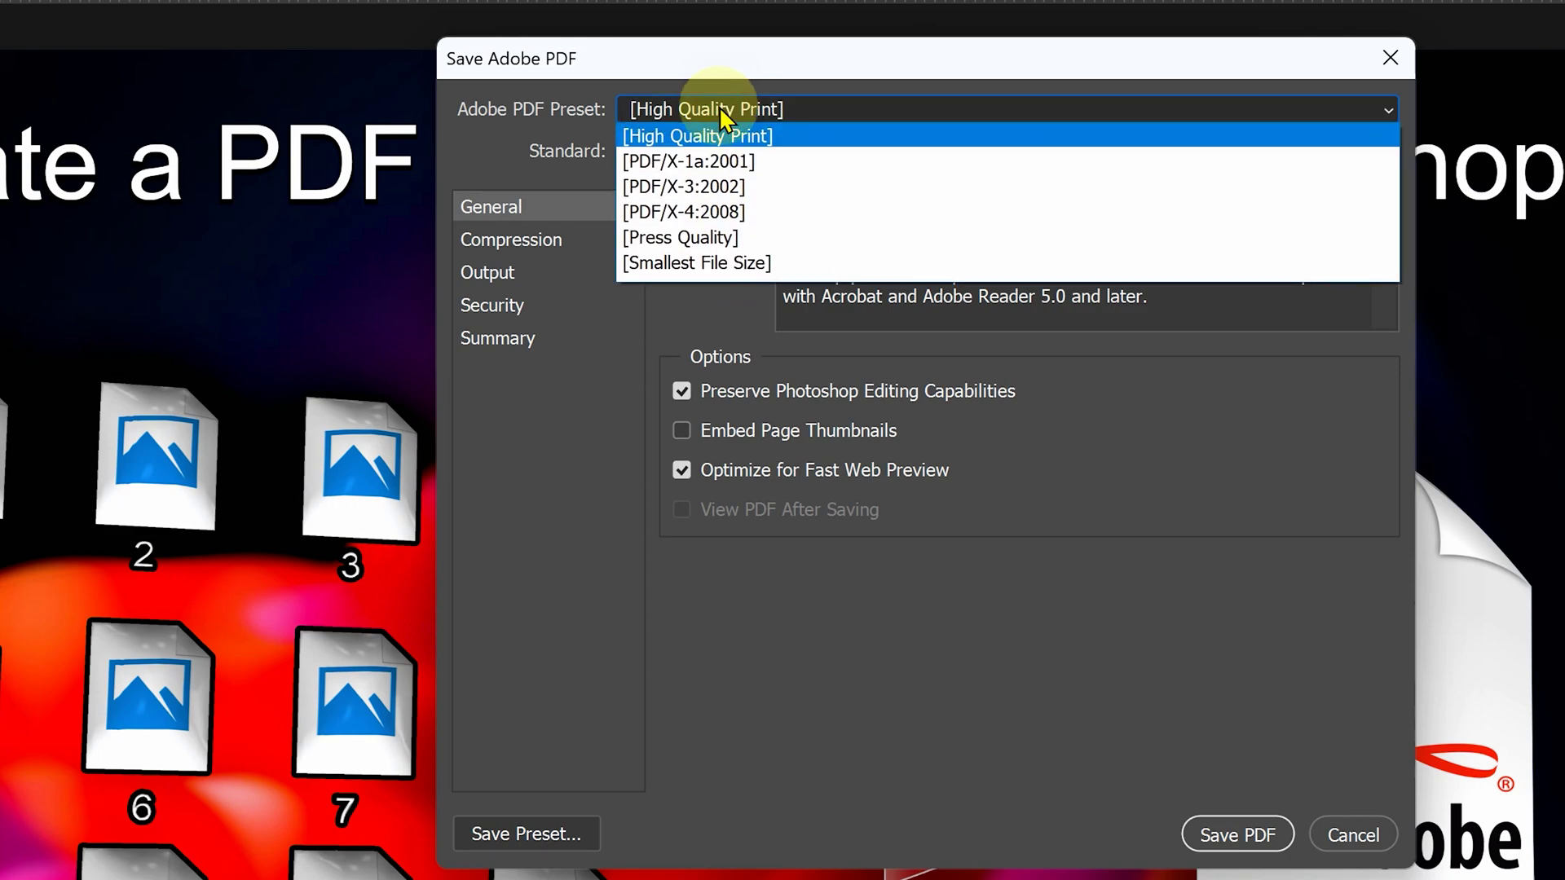
pyautogui.click(745, 263)
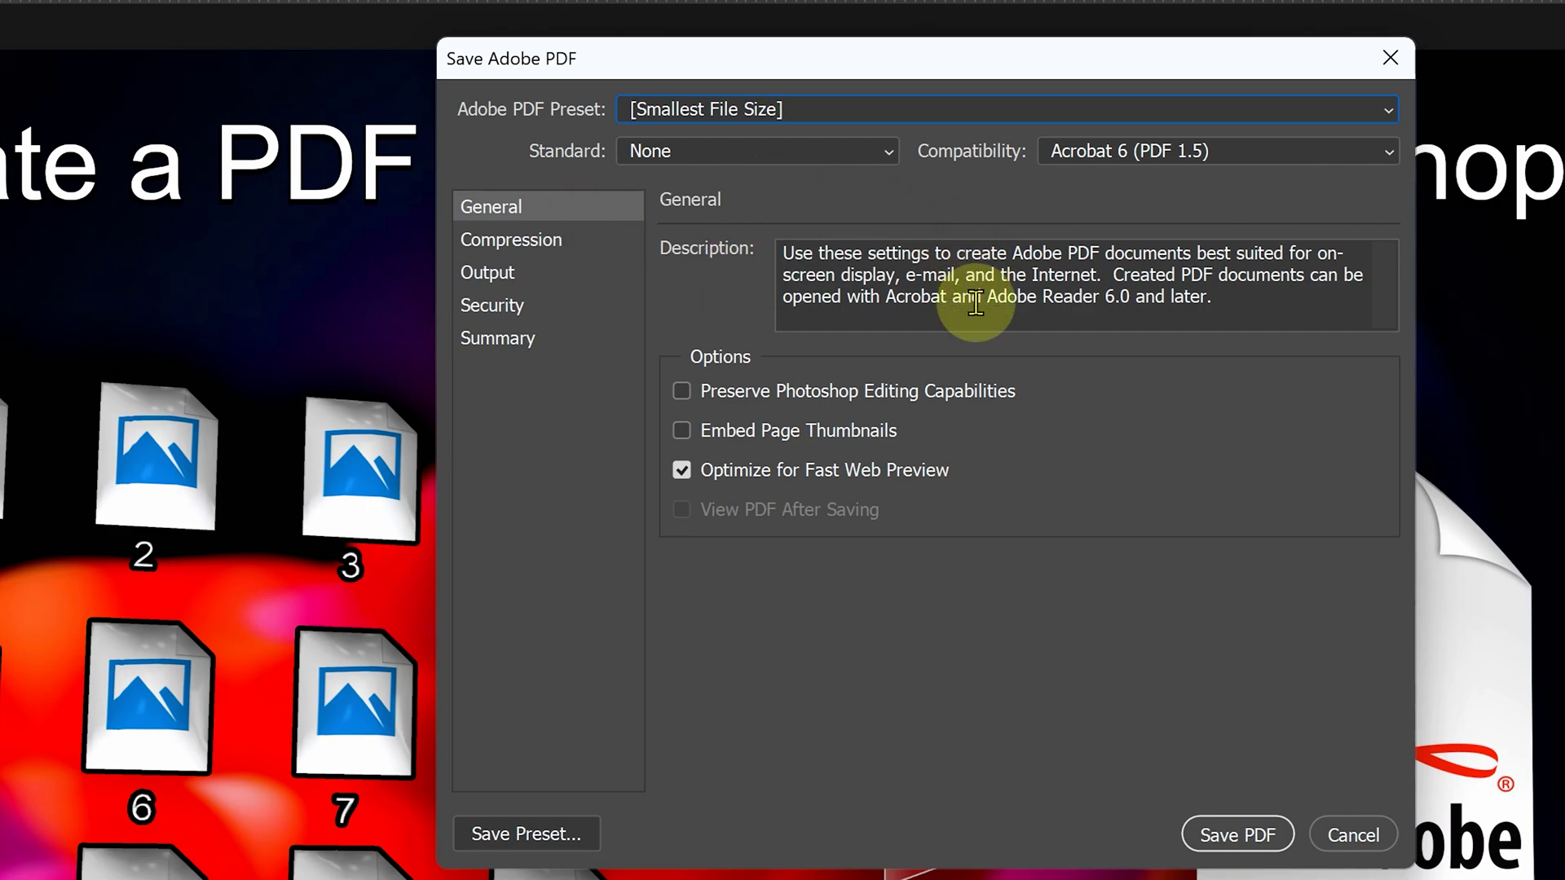
pyautogui.click(1229, 840)
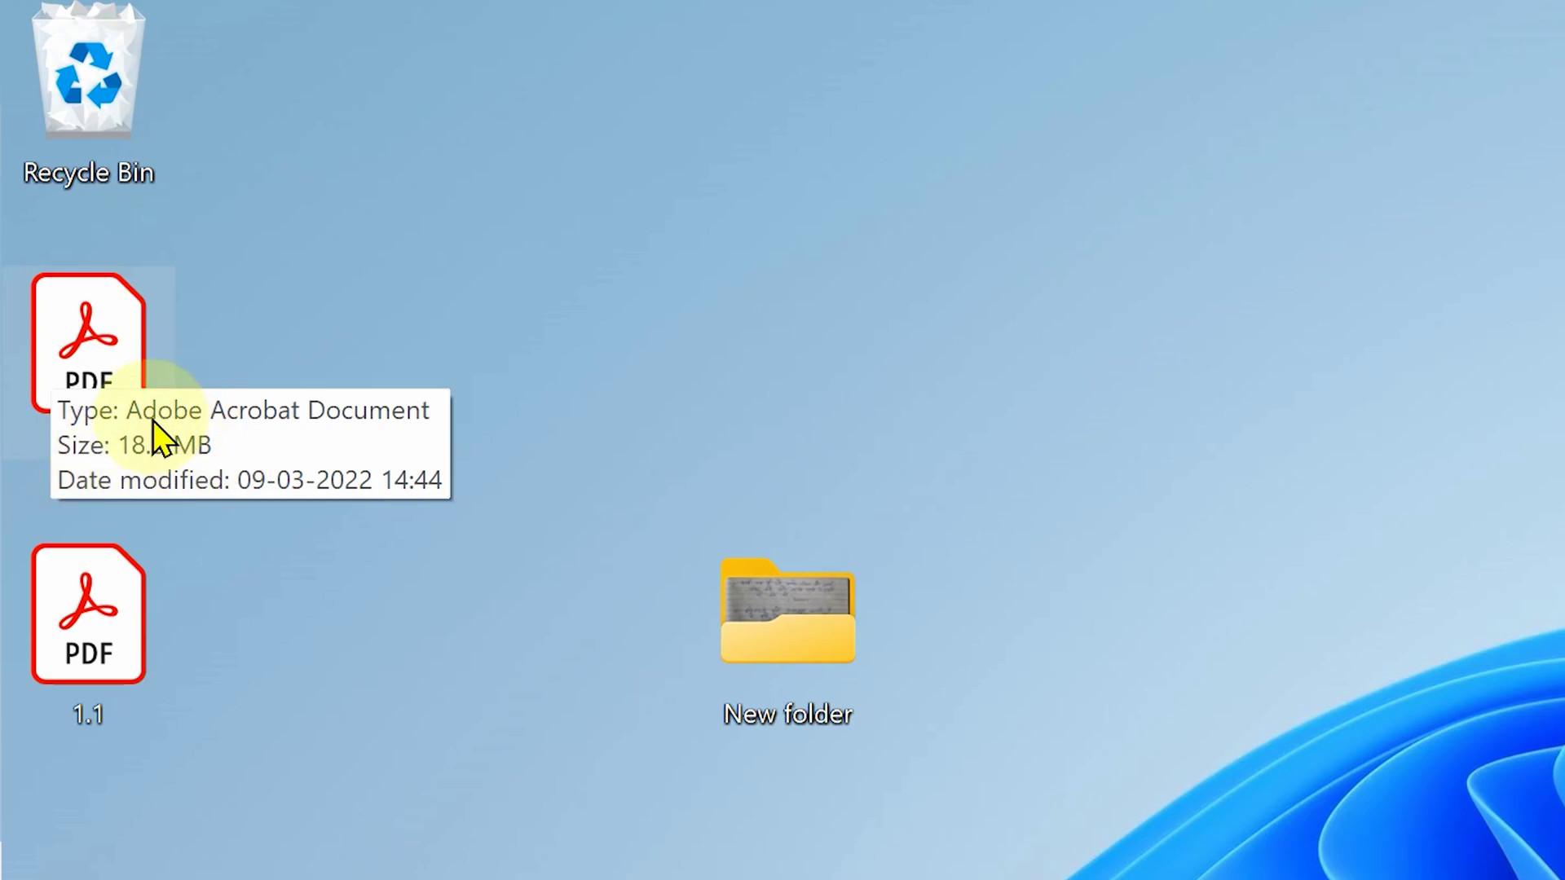
pyautogui.moveTo(88, 615)
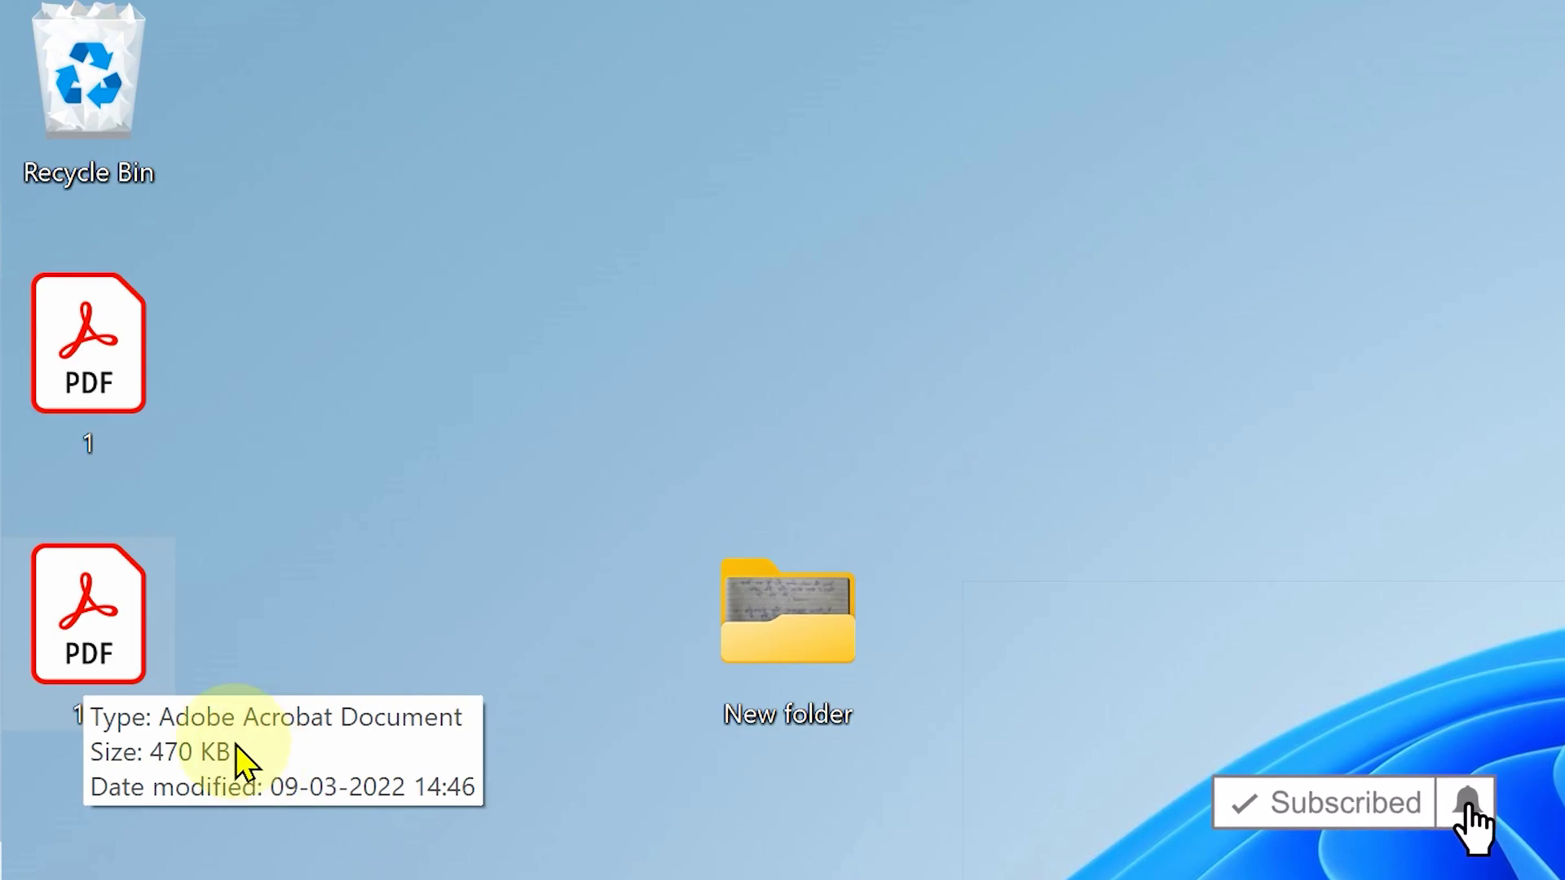
# Step: Select the PDF named 1 on the Desktop to open it in Acrobat Reader
pyautogui.click(108, 344)
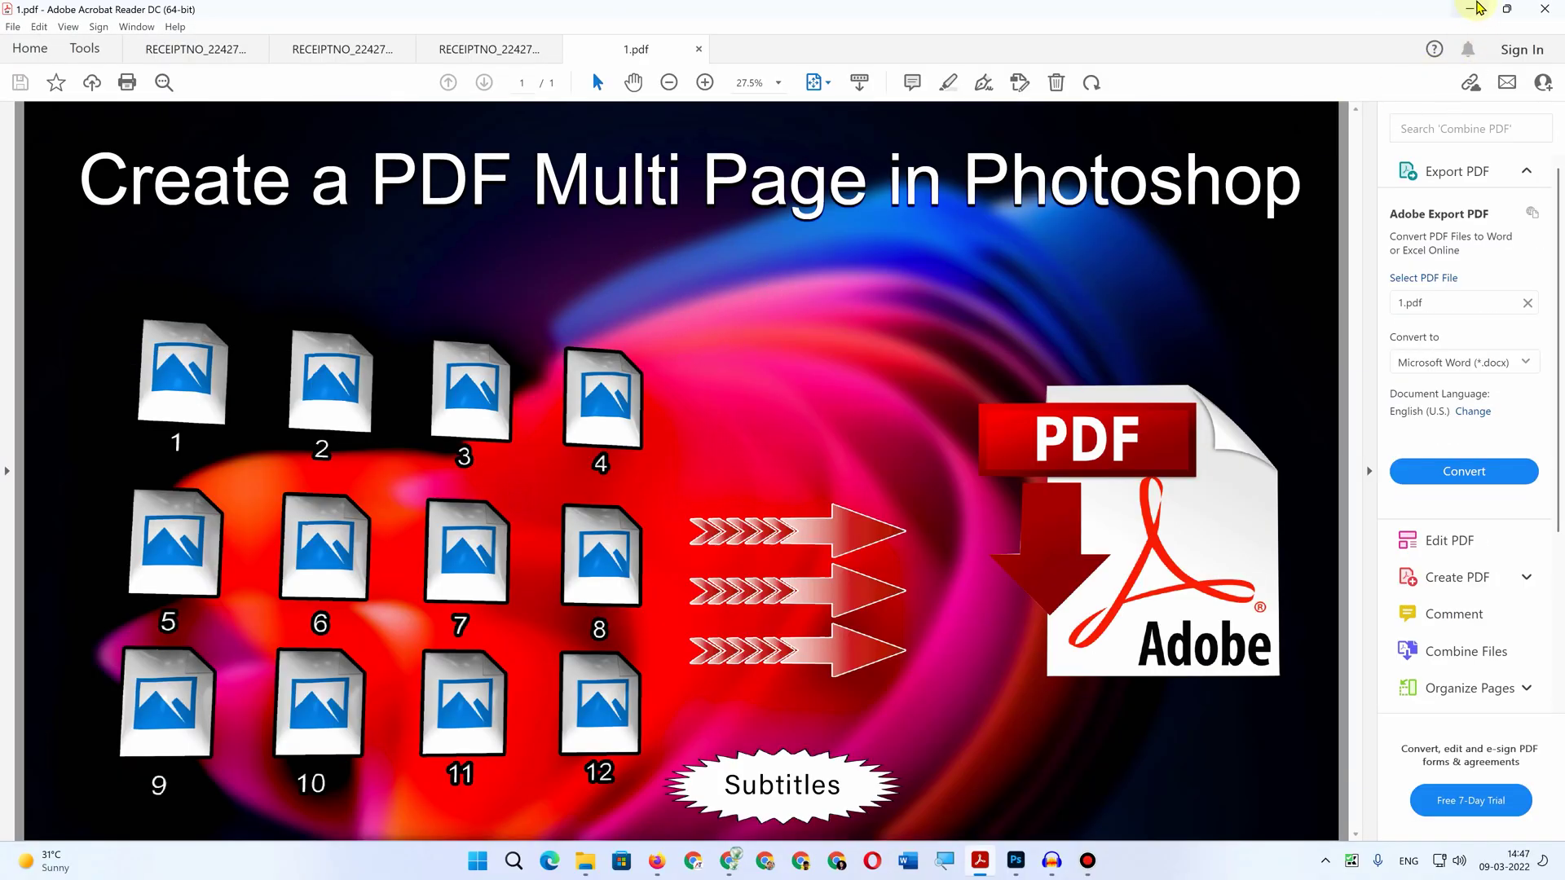
# Step: Open 1.1.pdf from the Desktop, then flip between the 1.pdf and 1.1.pdf tabs
pyautogui.click(1476, 8)
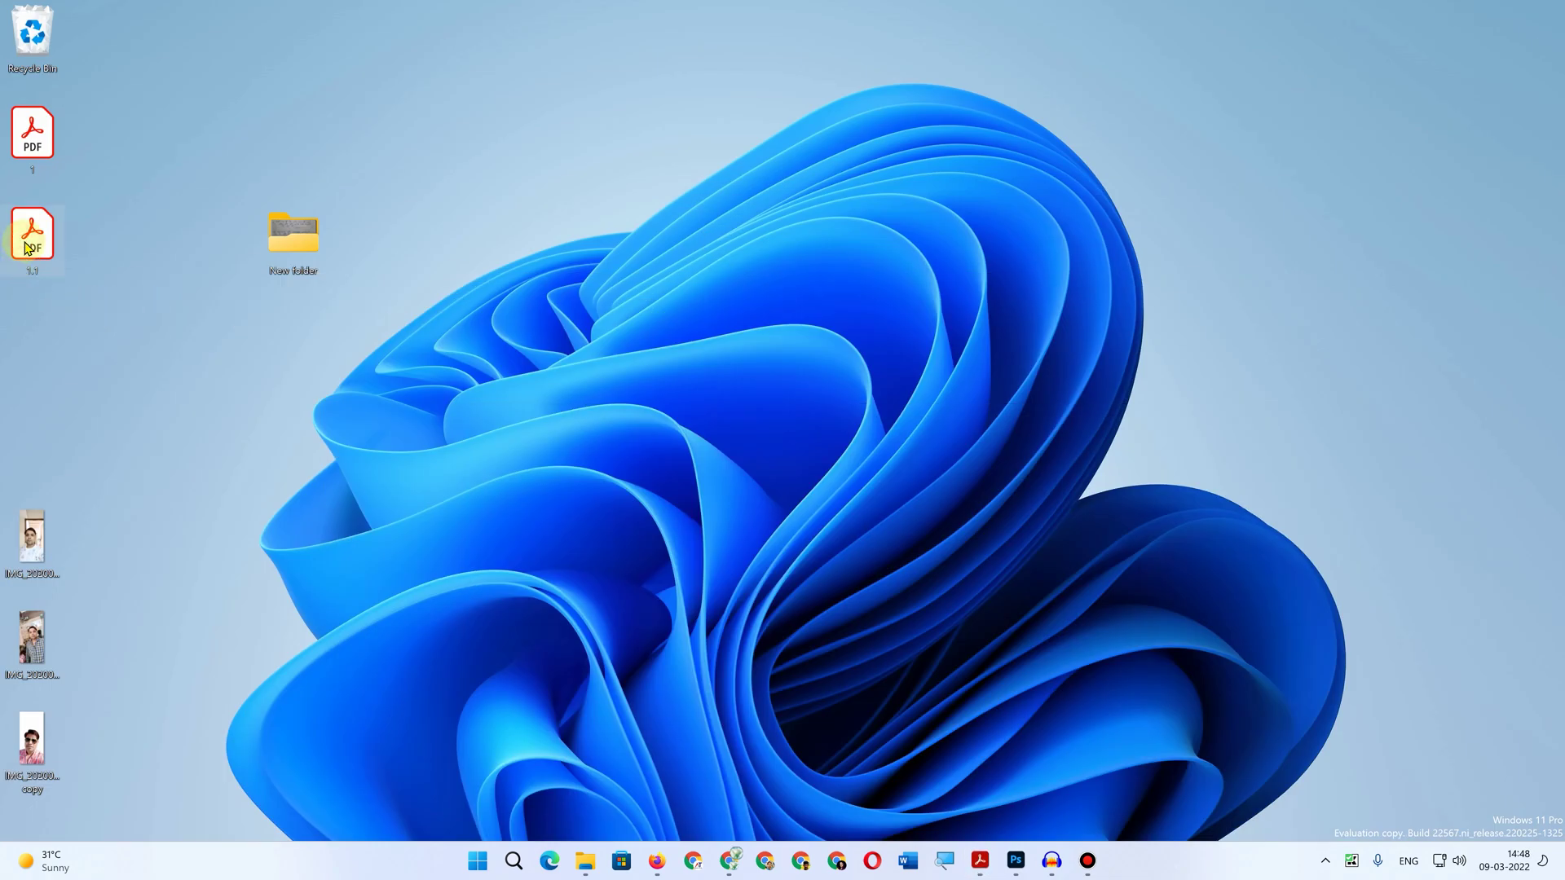
pyautogui.doubleClick(29, 247)
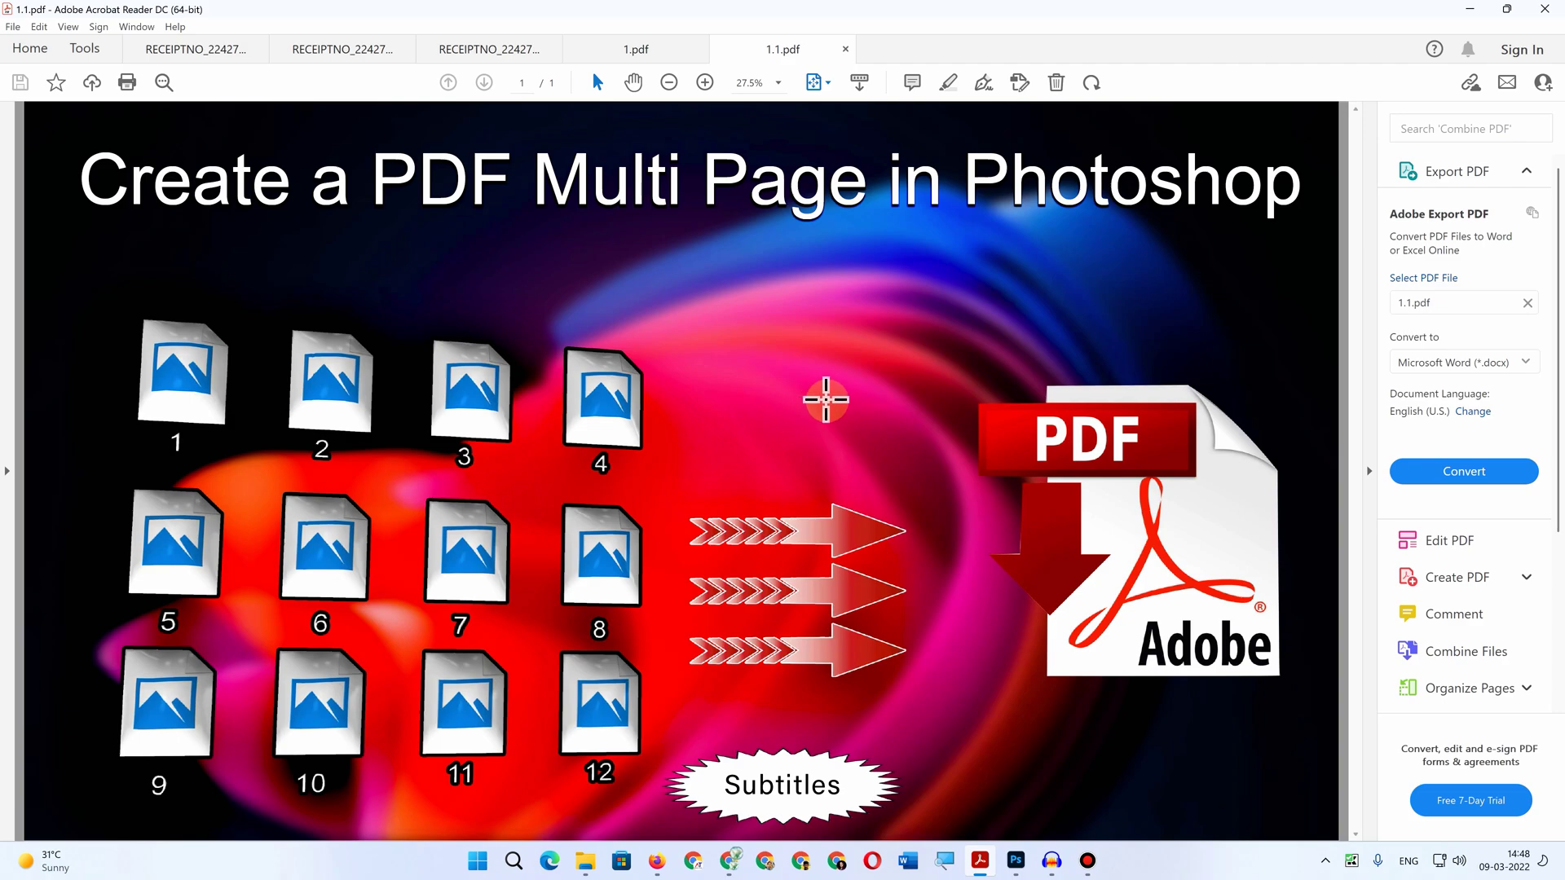
pyautogui.click(638, 49)
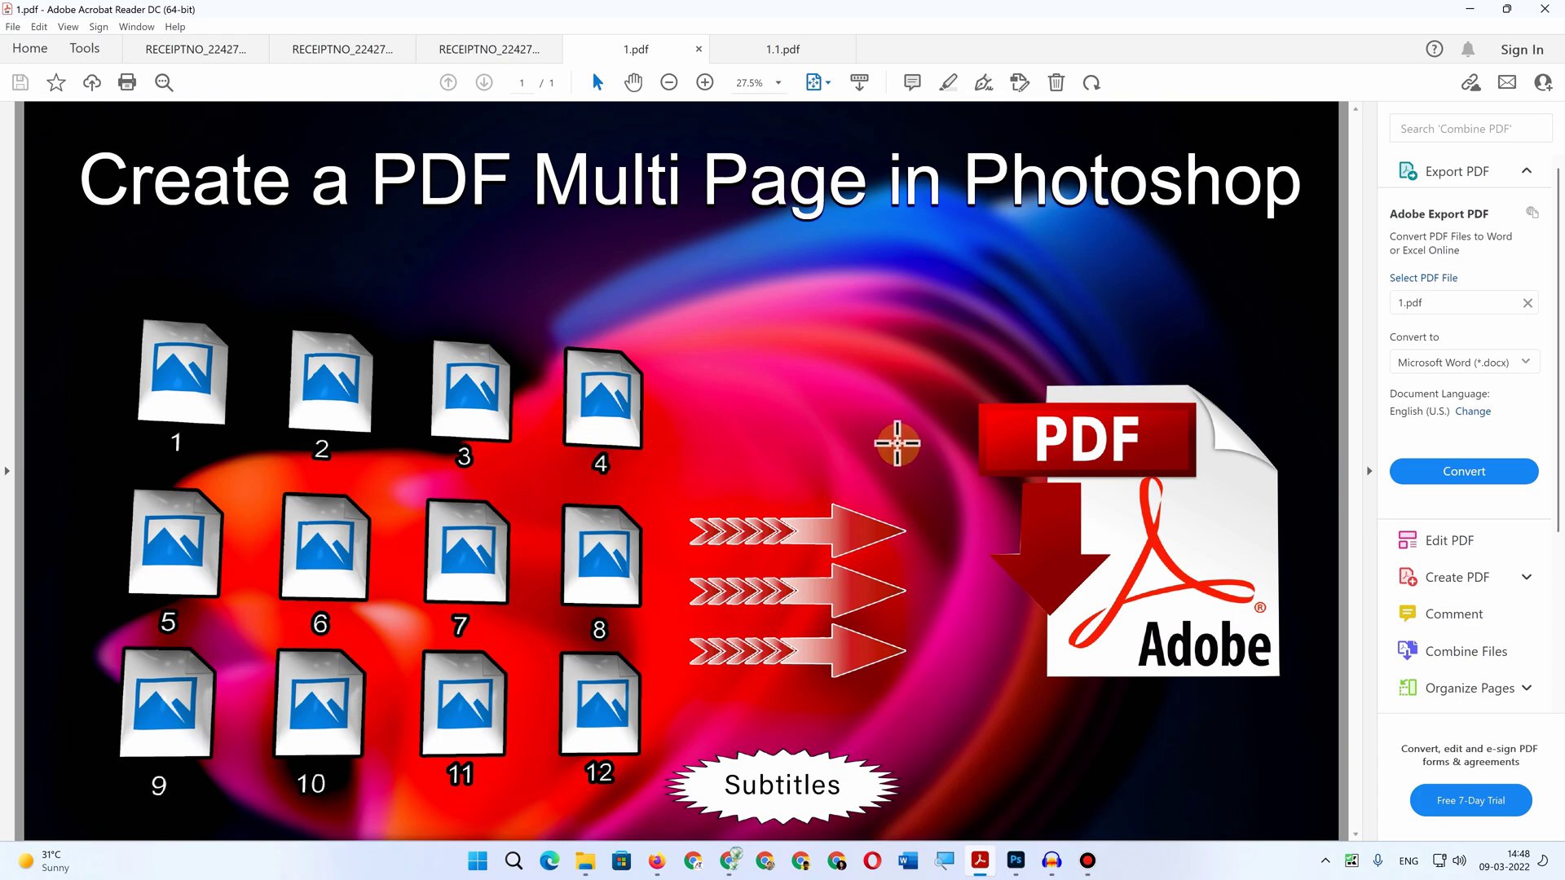
pyautogui.click(770, 50)
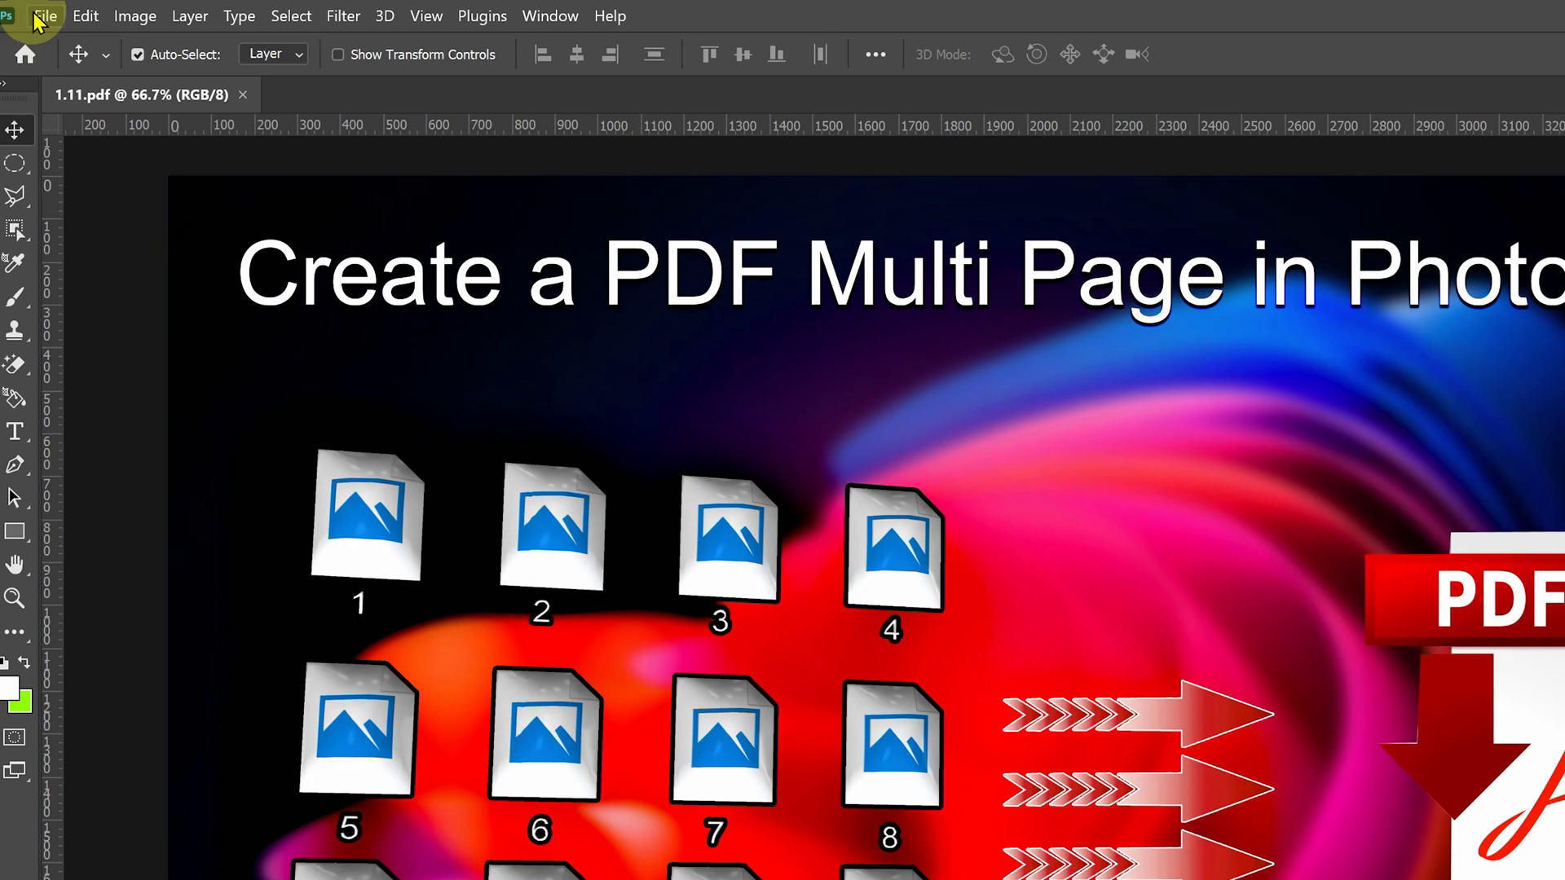
# Step: Start a PDF Presentation using images 1.jpg through 11.jpg from New folder as sources
pyautogui.click(43, 16)
pyautogui.moveTo(85, 585)
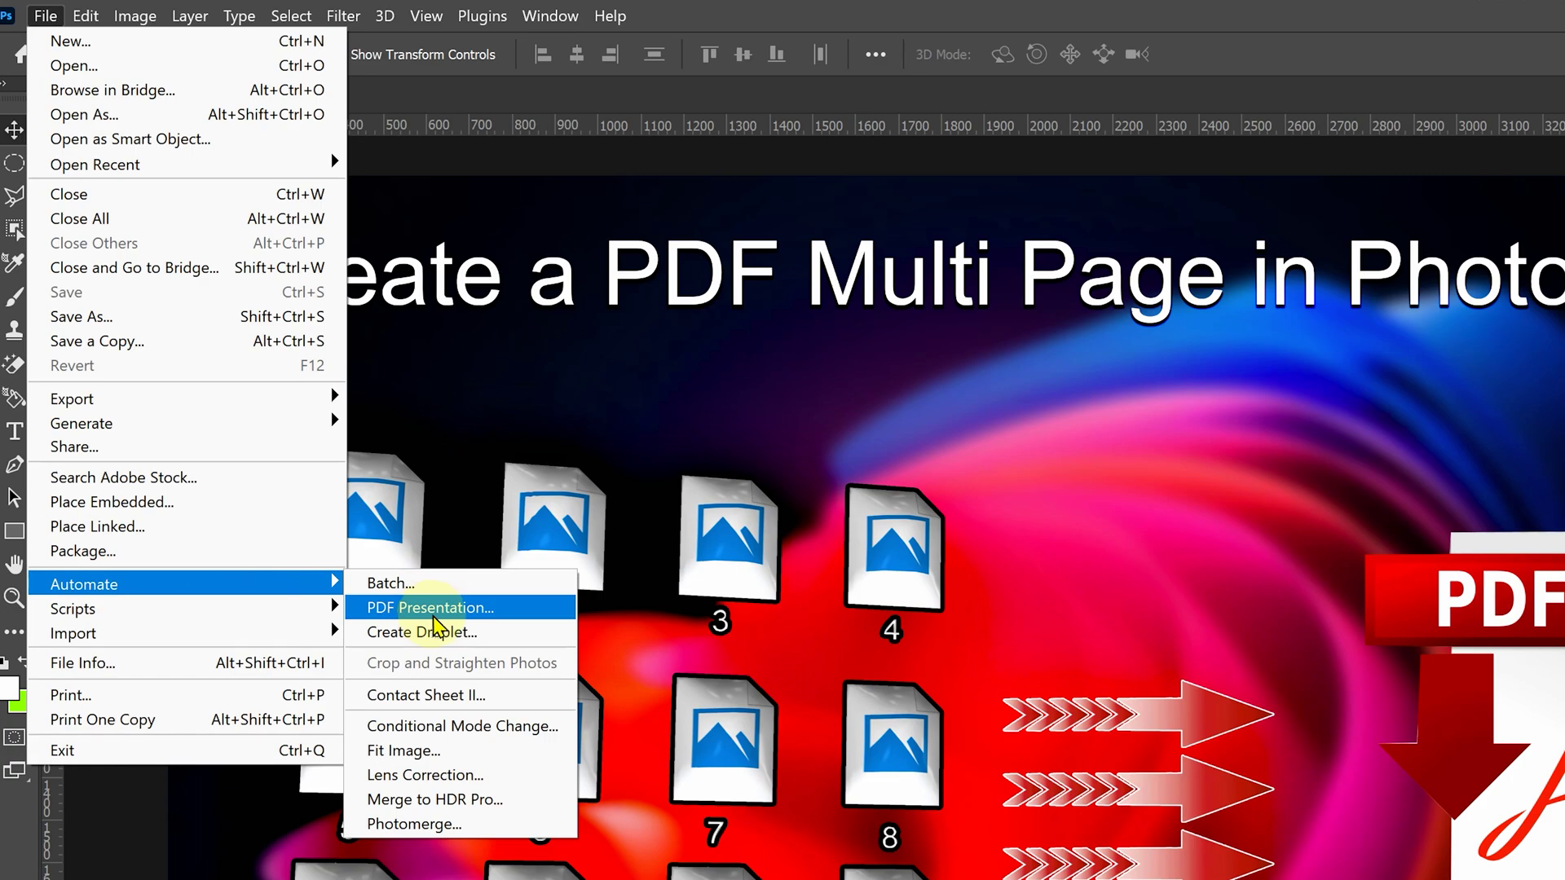
pyautogui.click(471, 610)
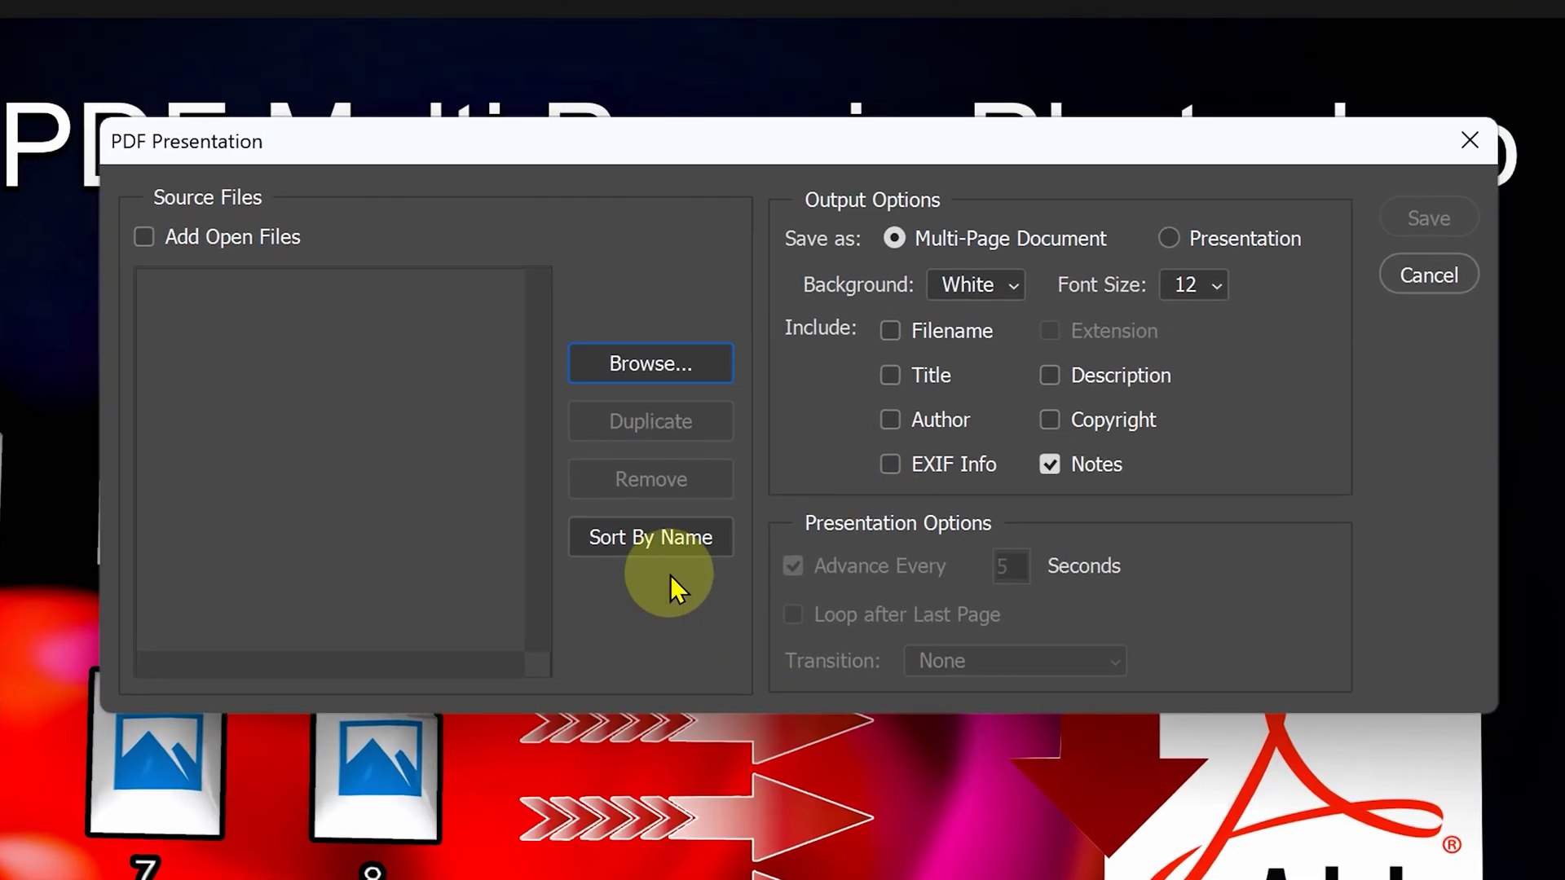
pyautogui.click(617, 359)
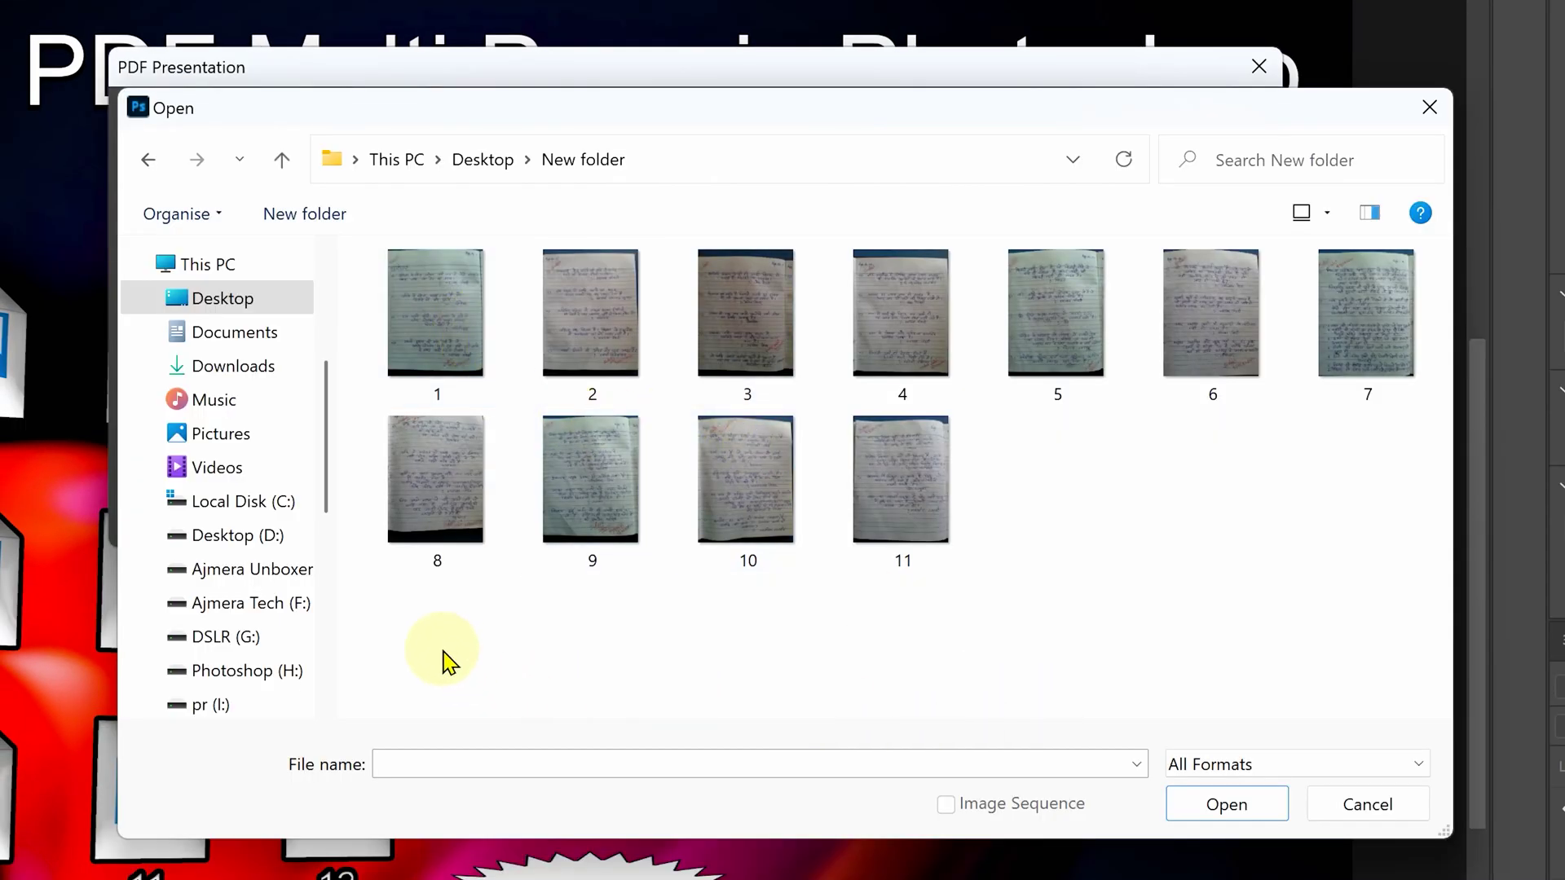
pyautogui.moveTo(411, 624); pyautogui.dragTo(1384, 311)
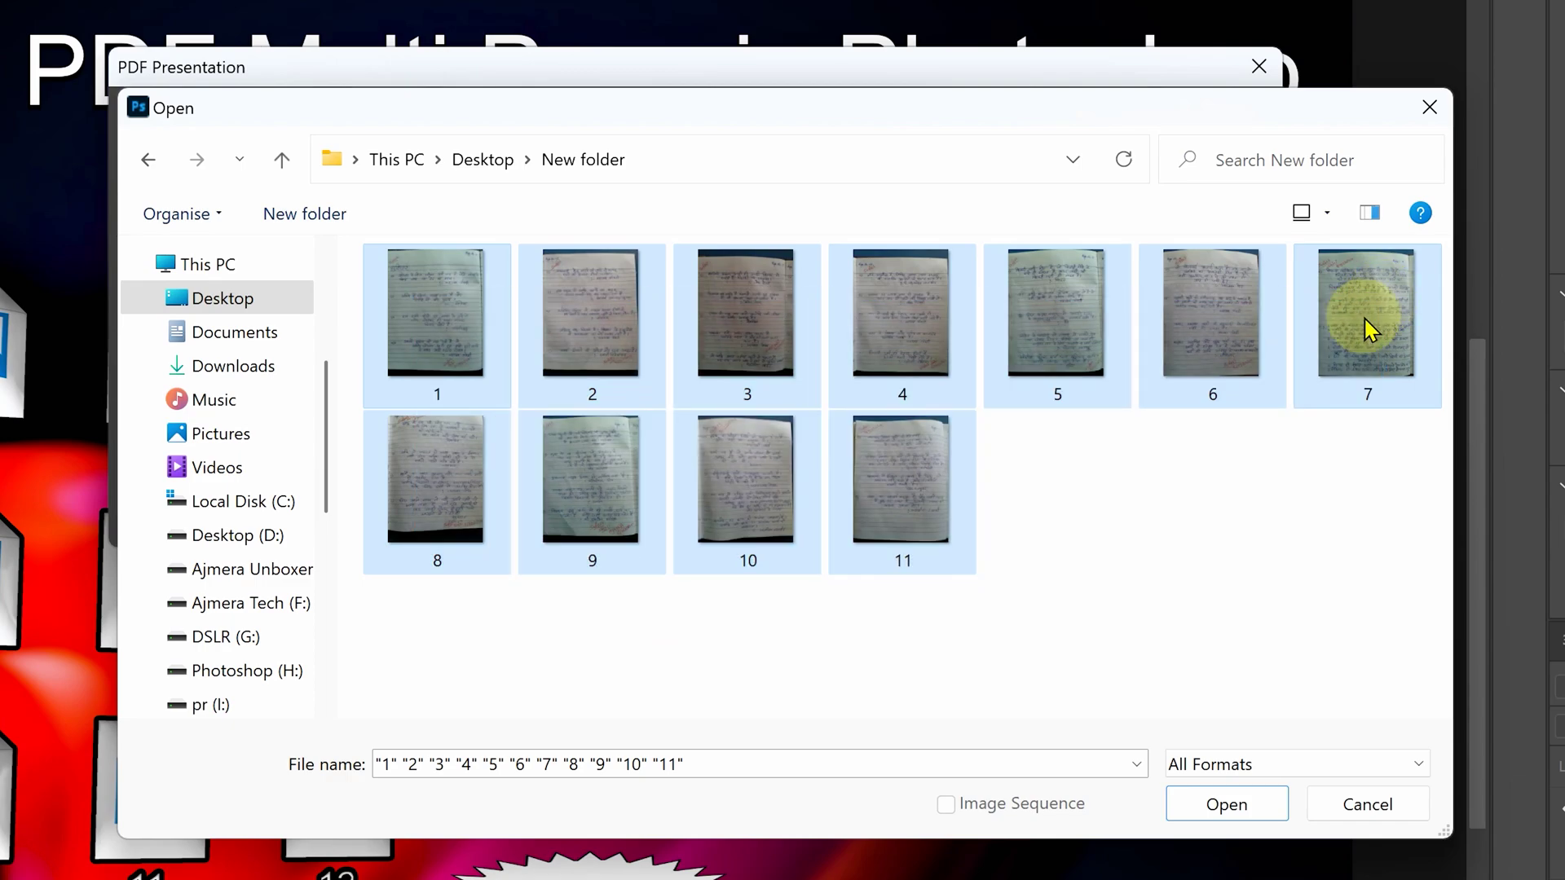
pyautogui.click(1219, 806)
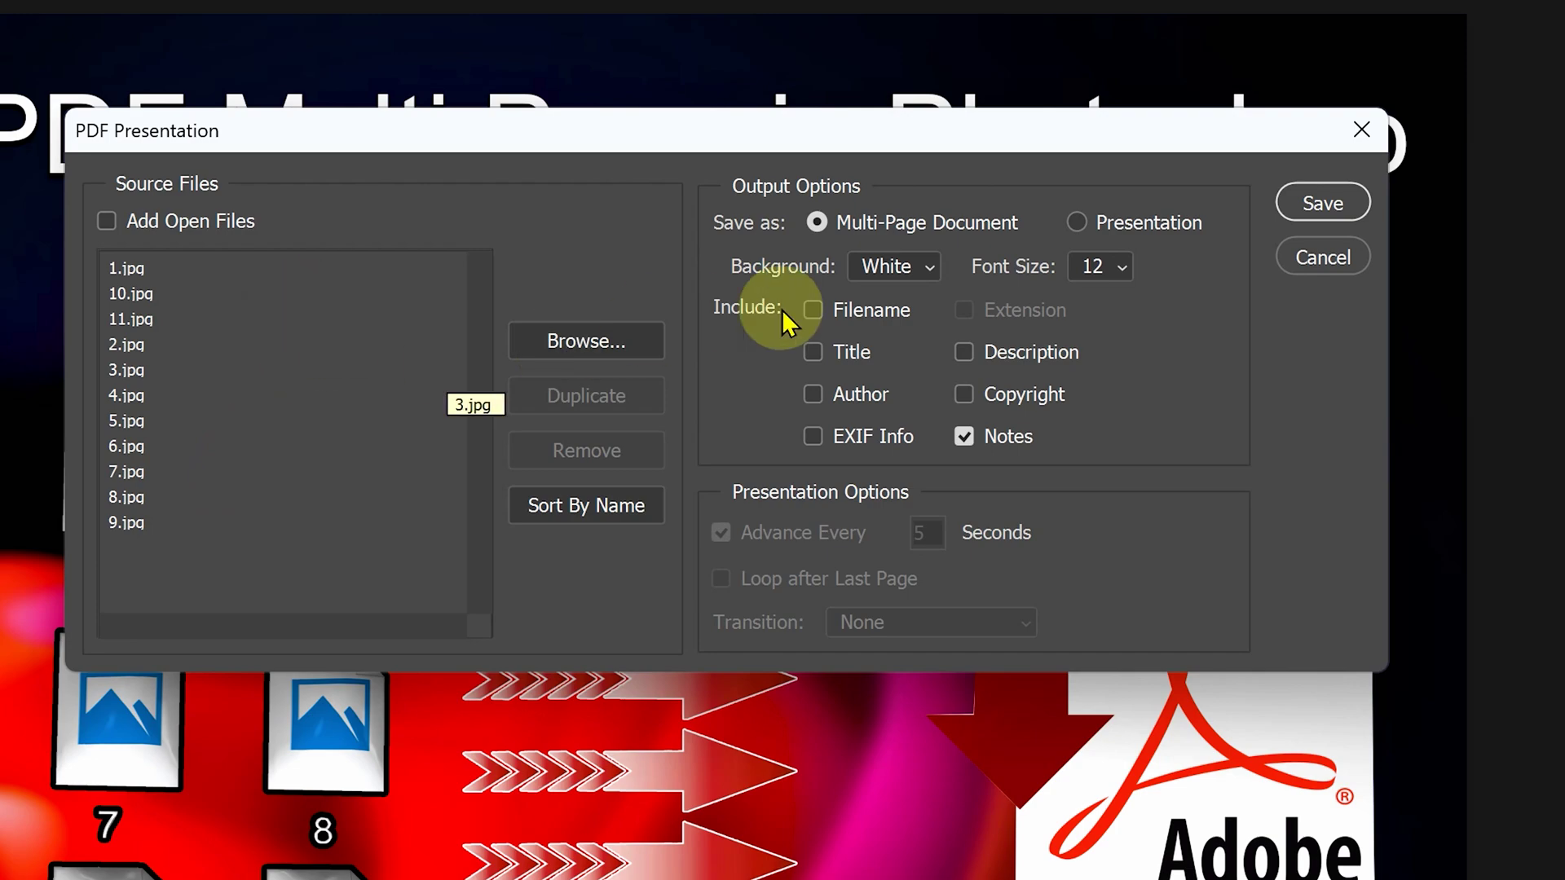
# Step: Save the presentation to the Desktop under the file name AJMERA 1
pyautogui.click(1296, 199)
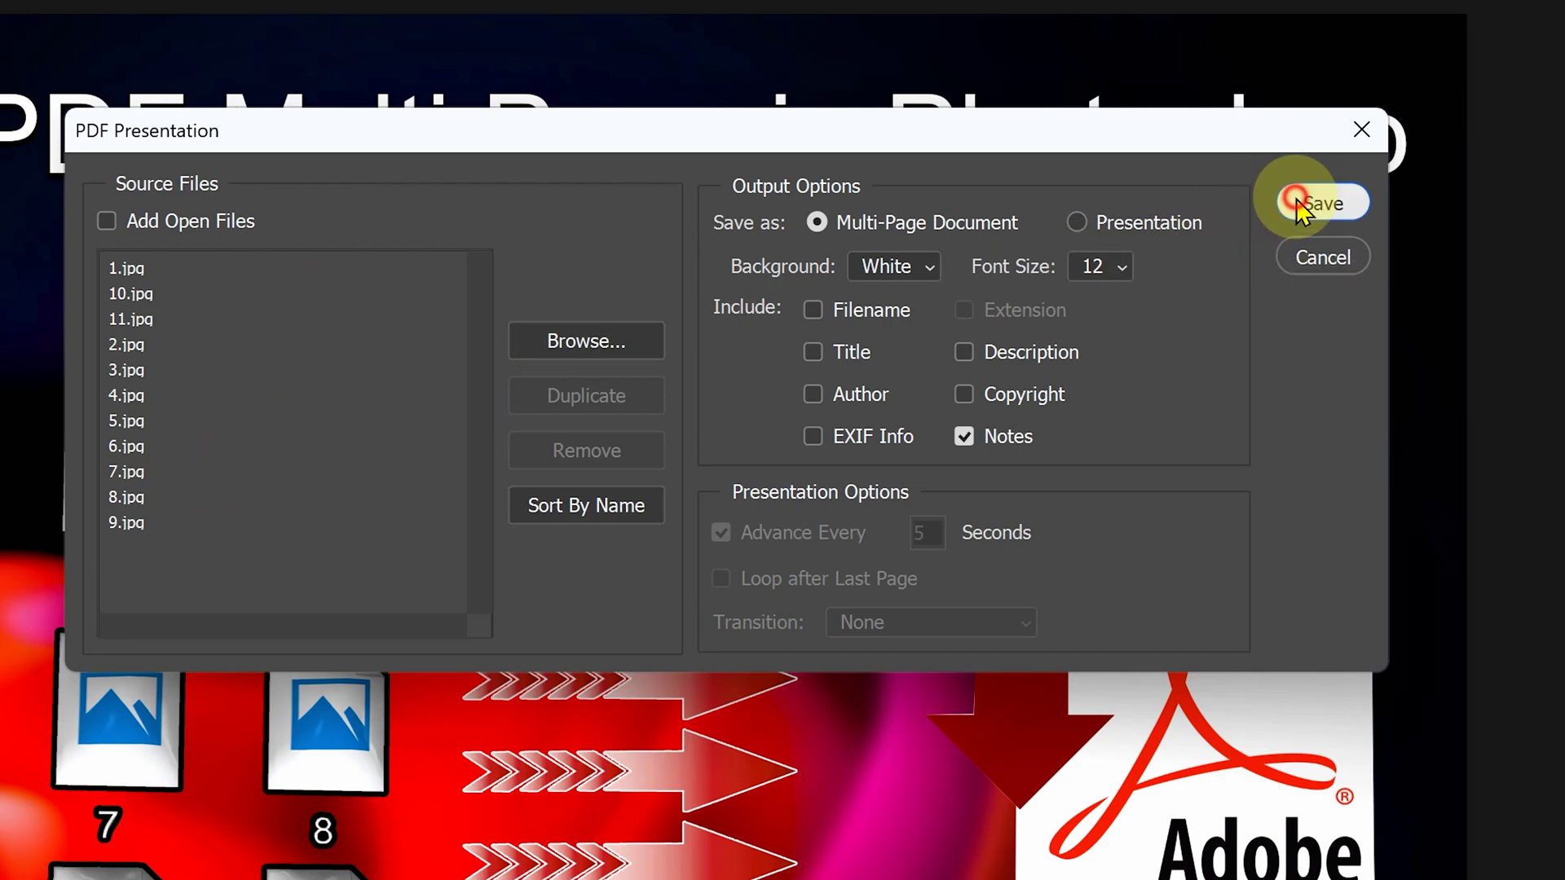
pyautogui.click(123, 241)
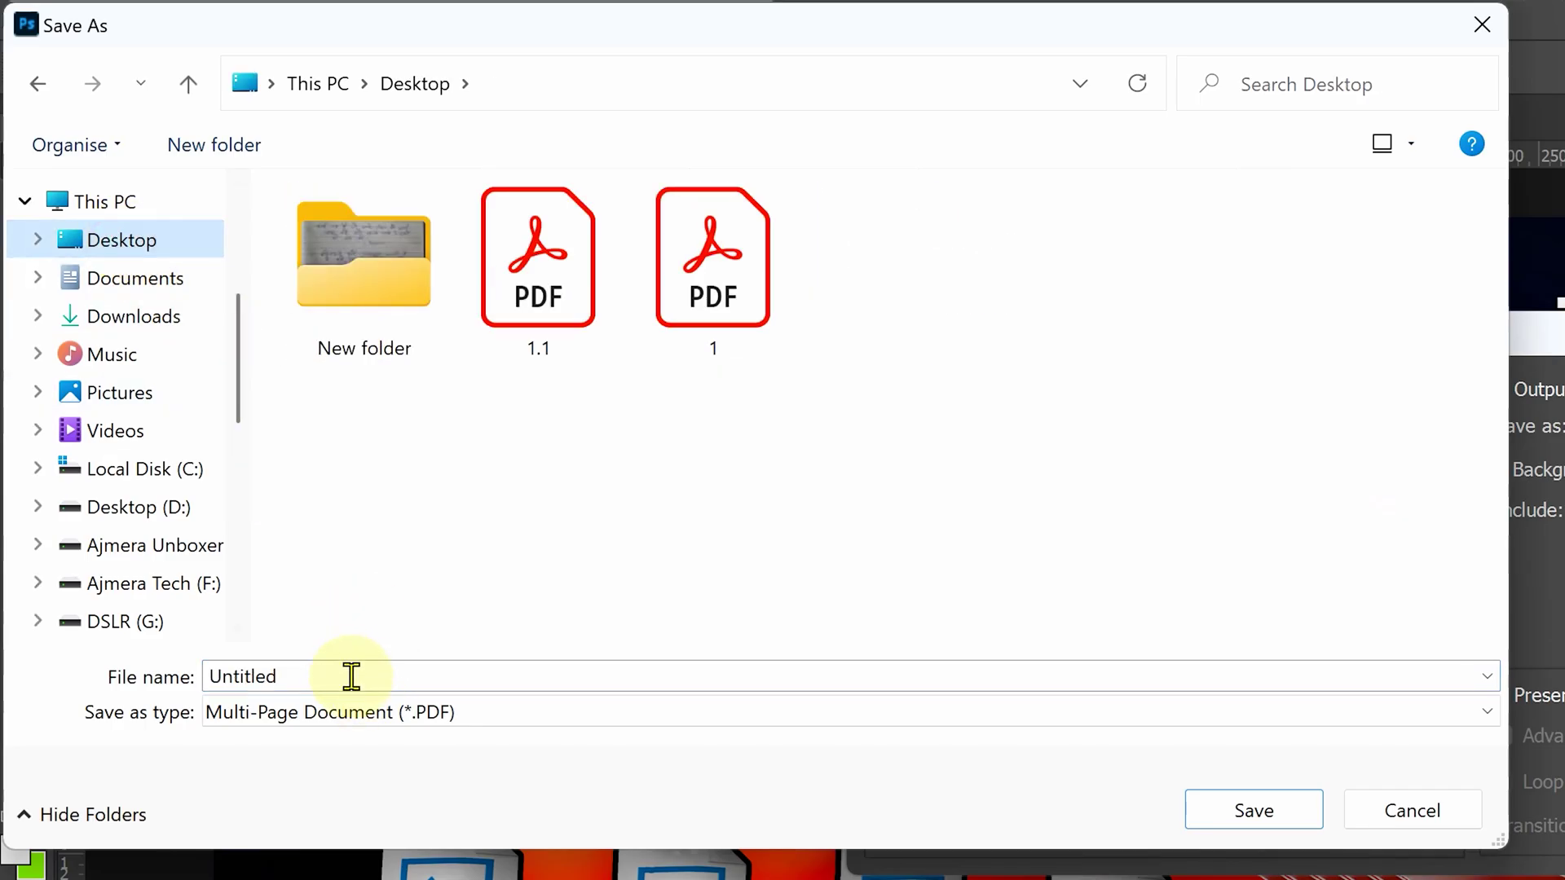
pyautogui.doubleClick(303, 673)
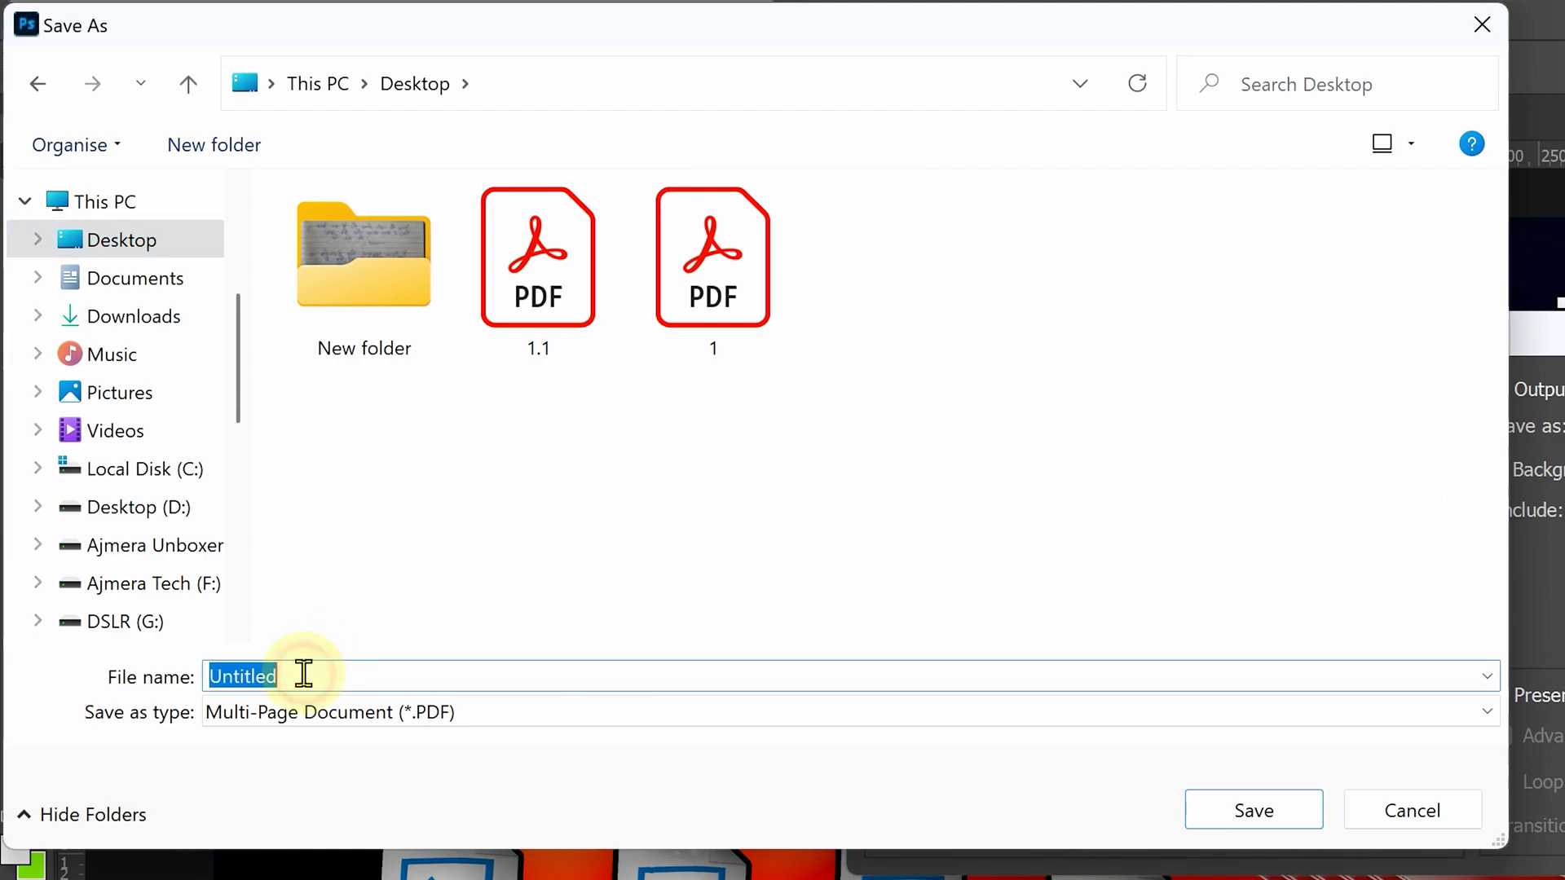
pyautogui.write('AJMERA 1')
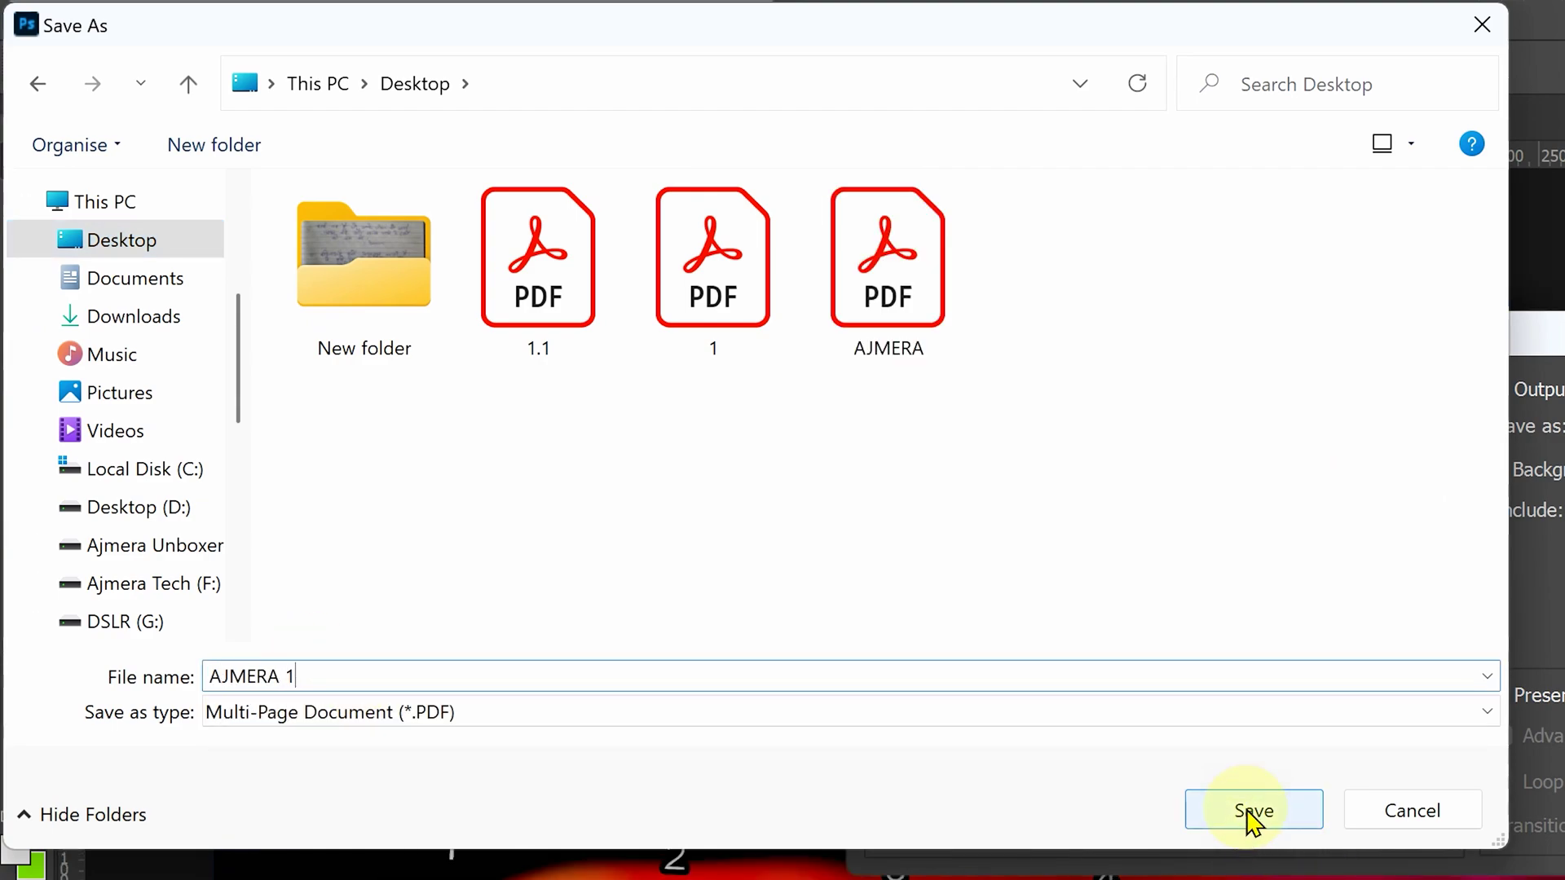
pyautogui.click(1252, 815)
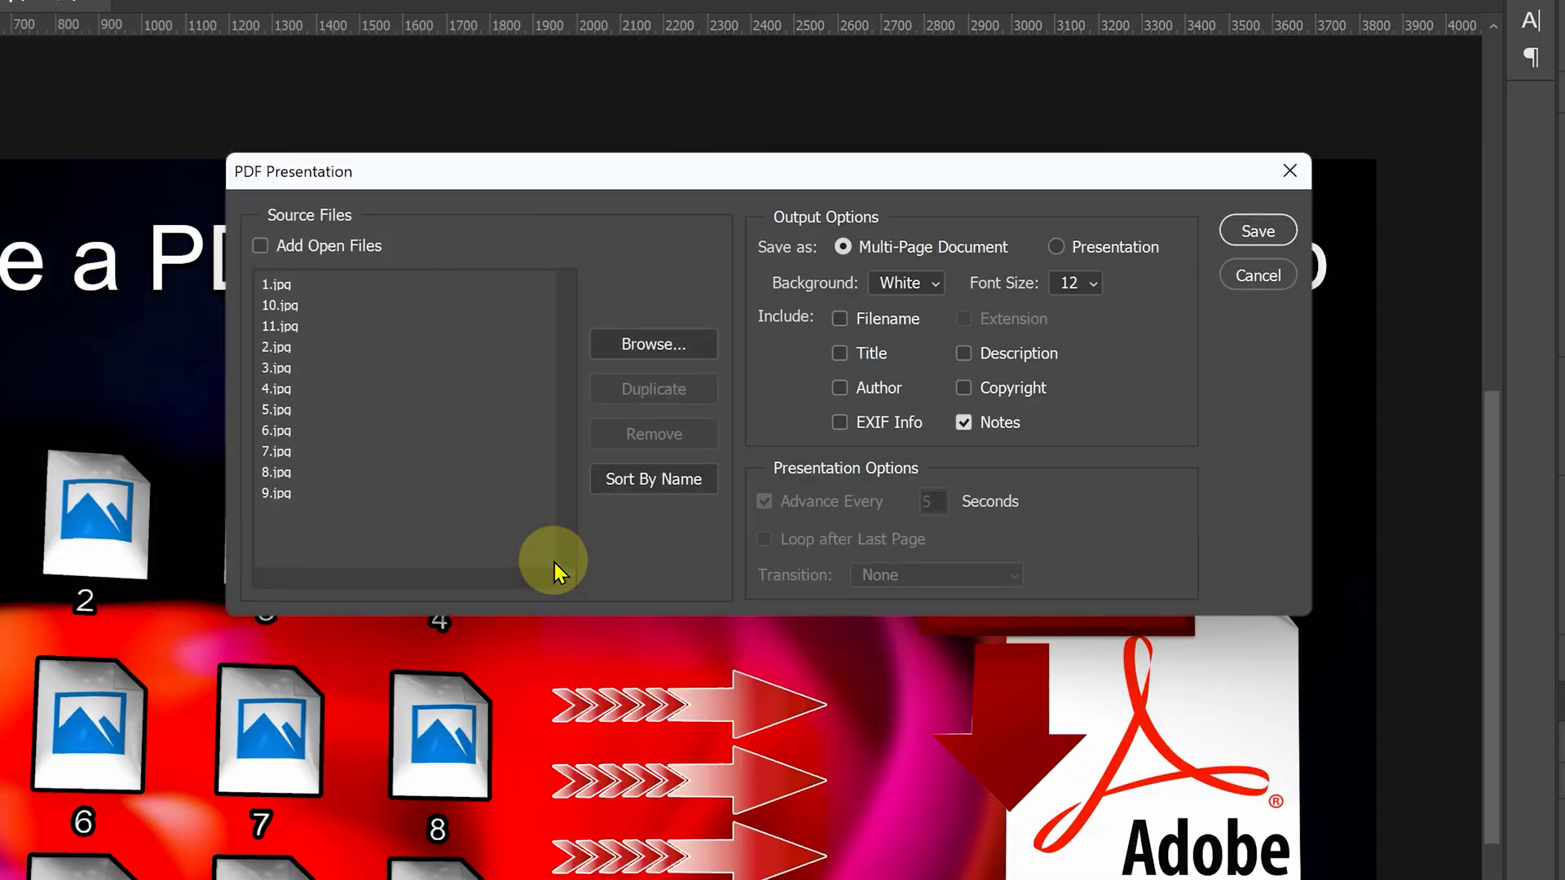
# Step: Apply the [Smallest File Size] preset and write out the multi-page PDF
pyautogui.click(599, 129)
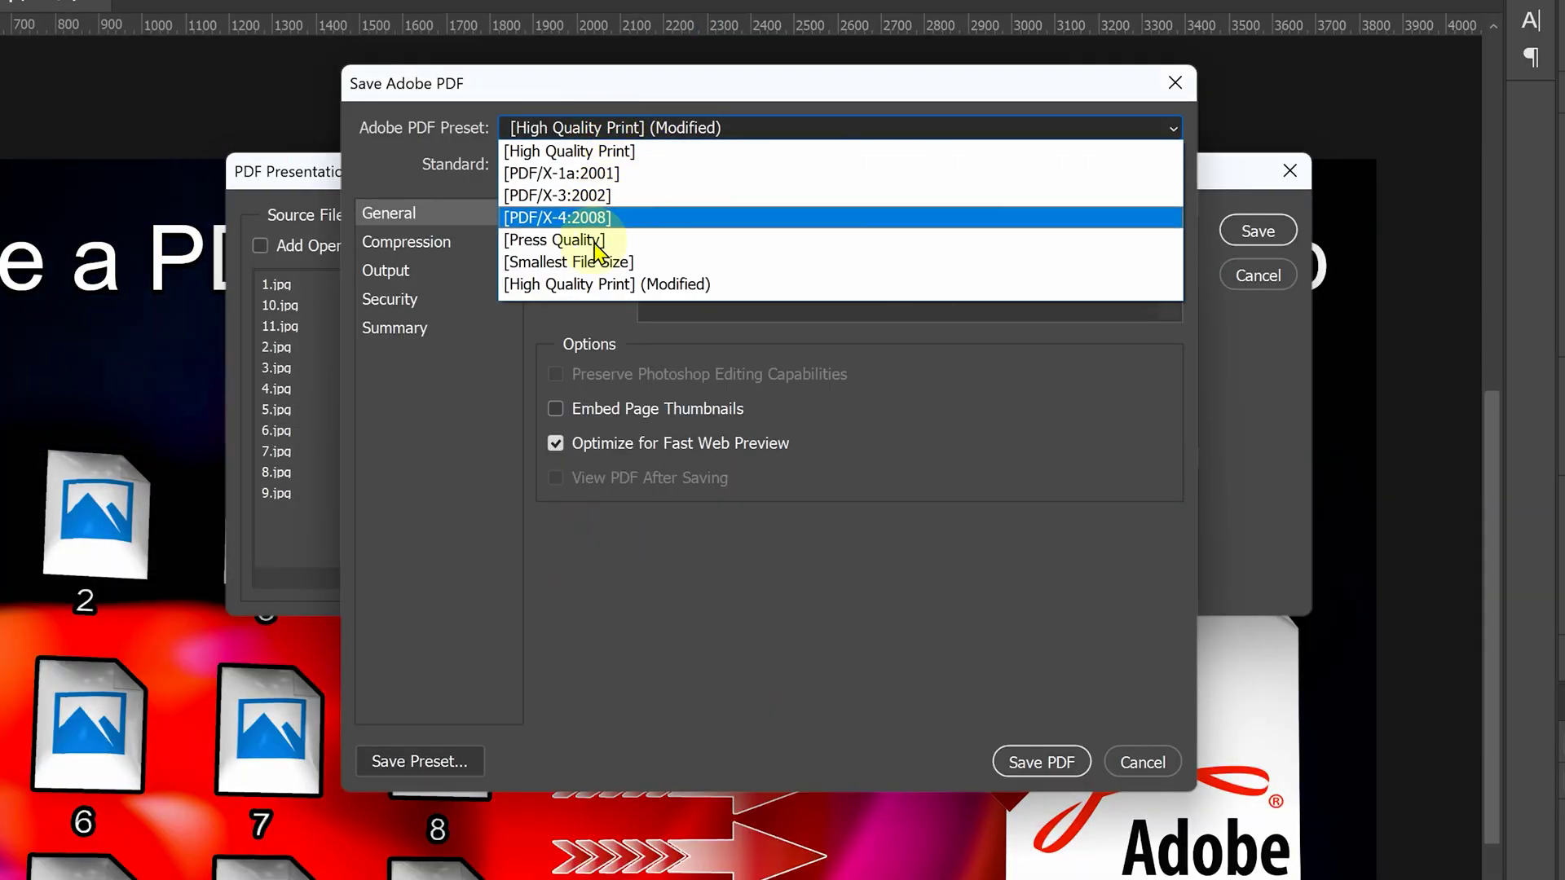
pyautogui.click(561, 263)
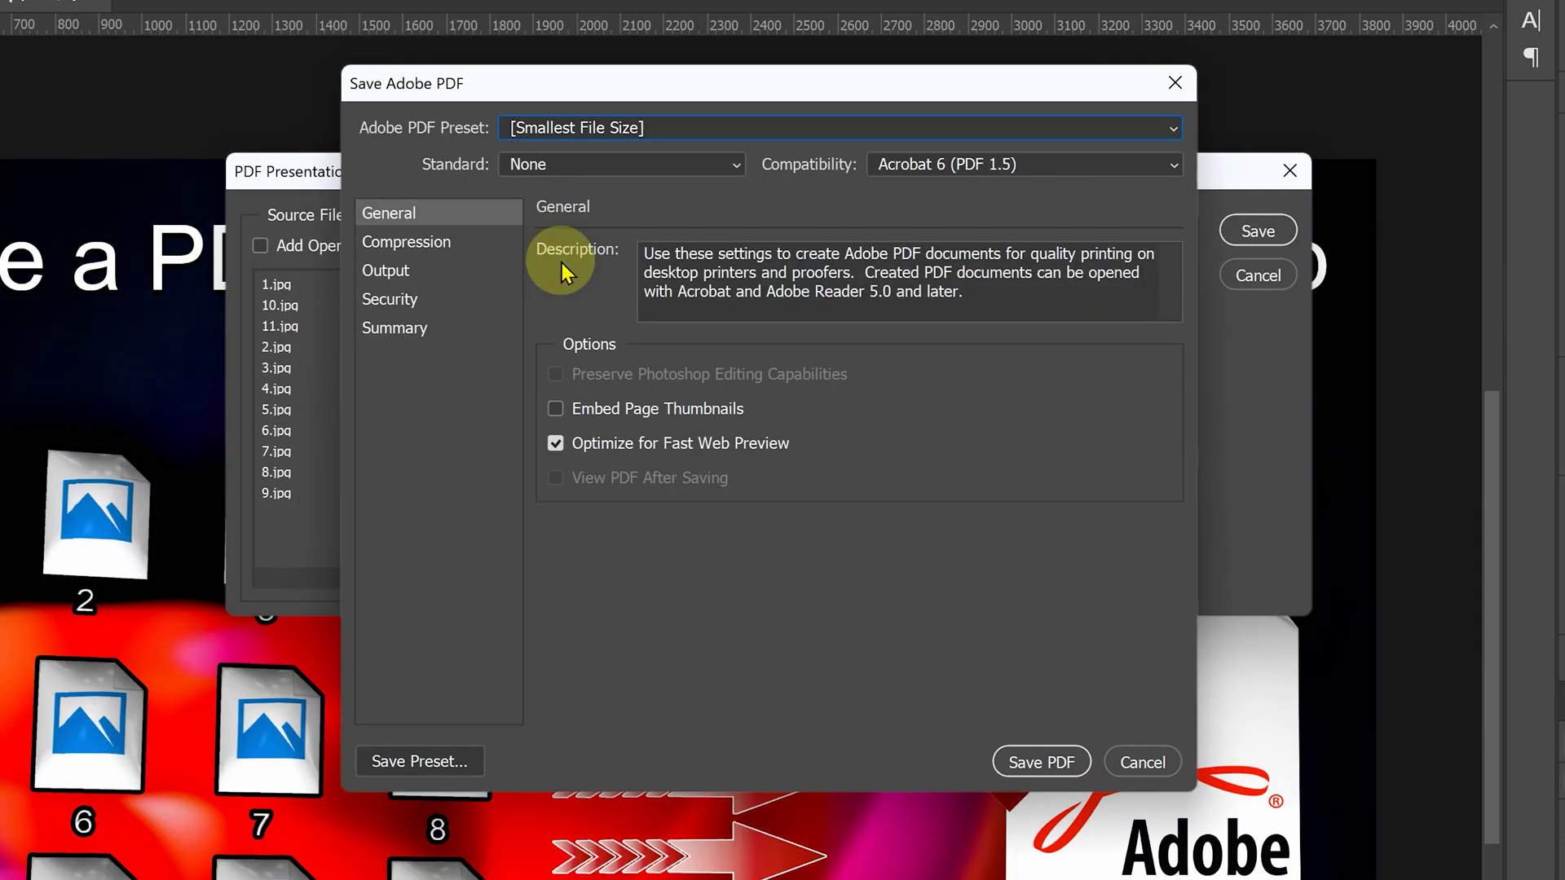
pyautogui.click(1035, 762)
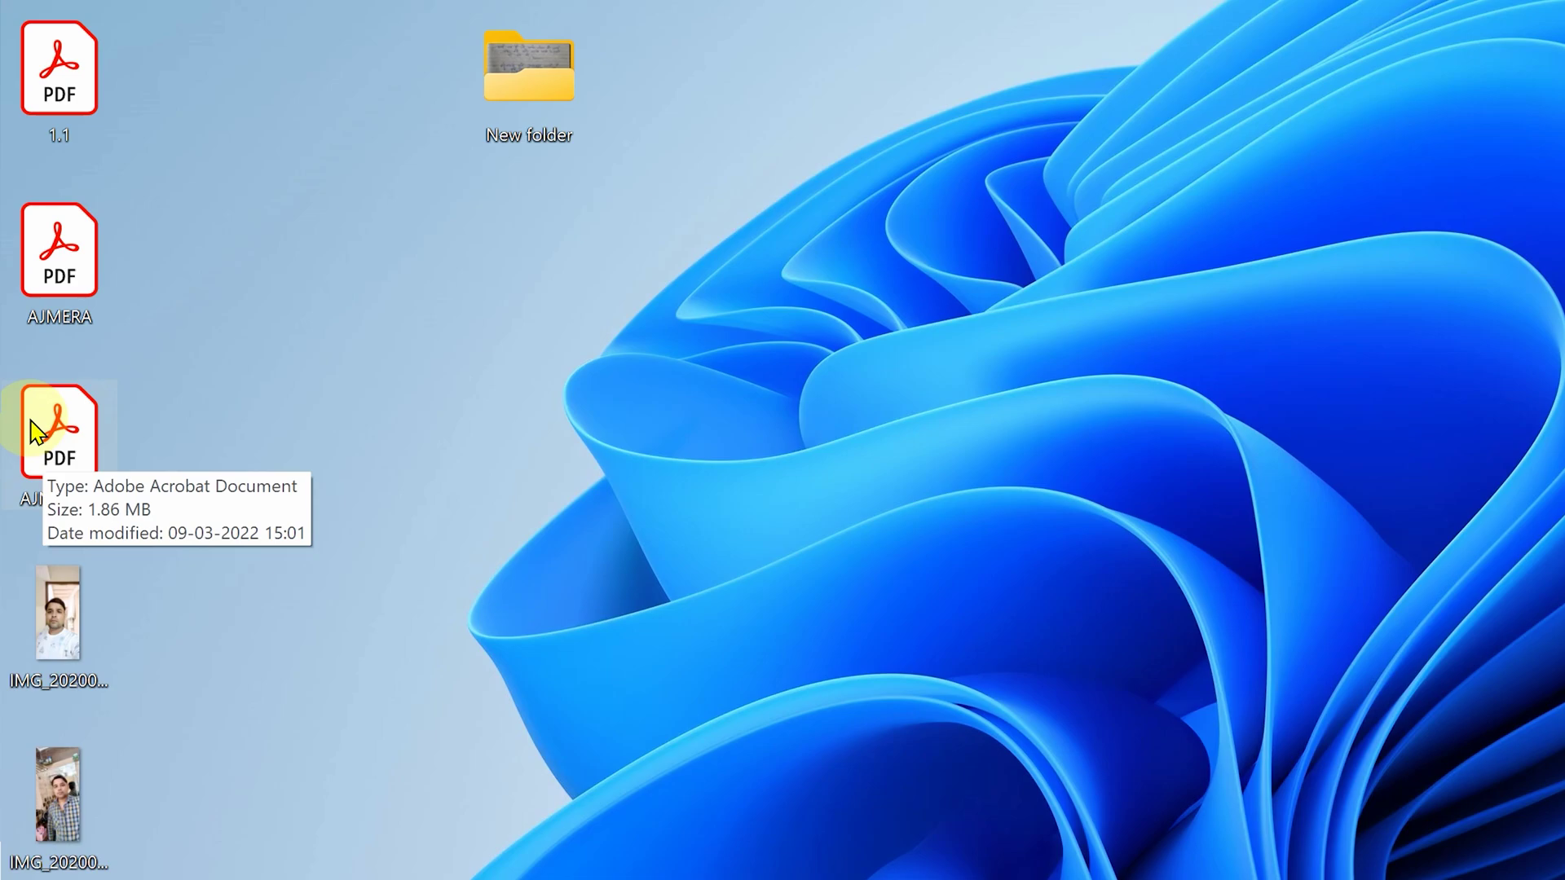
# Step: Open AJMERA.pdf, scroll through its pages, then compare it with AJMERA 1.pdf
pyautogui.doubleClick(76, 261)
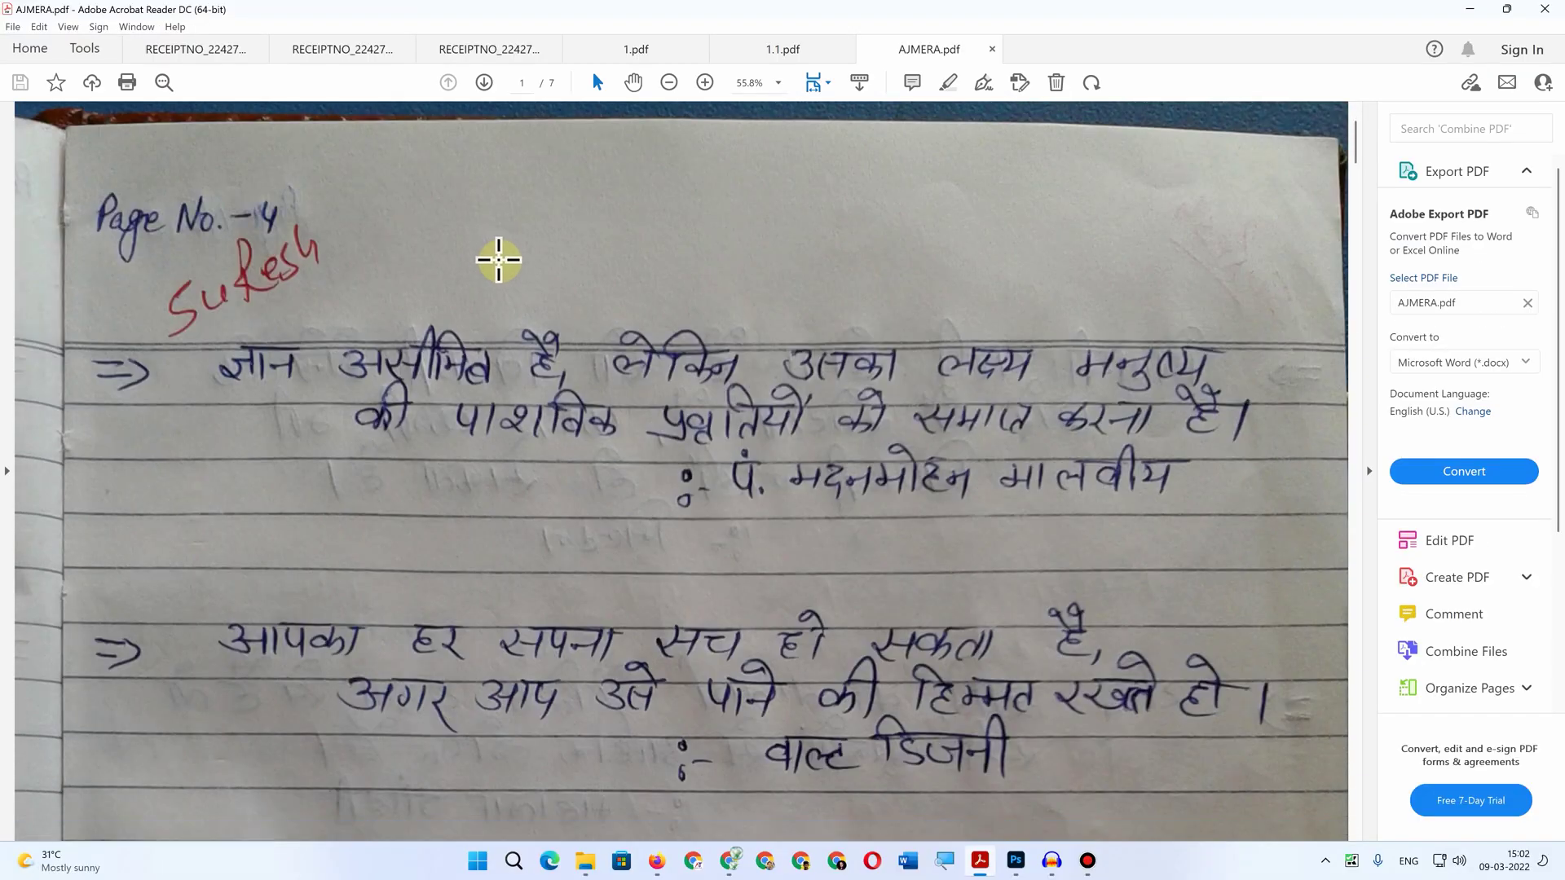
pyautogui.scroll(-2, 502, 258)
pyautogui.scroll(-2, 501, 257)
pyautogui.scroll(-1, 951, 203)
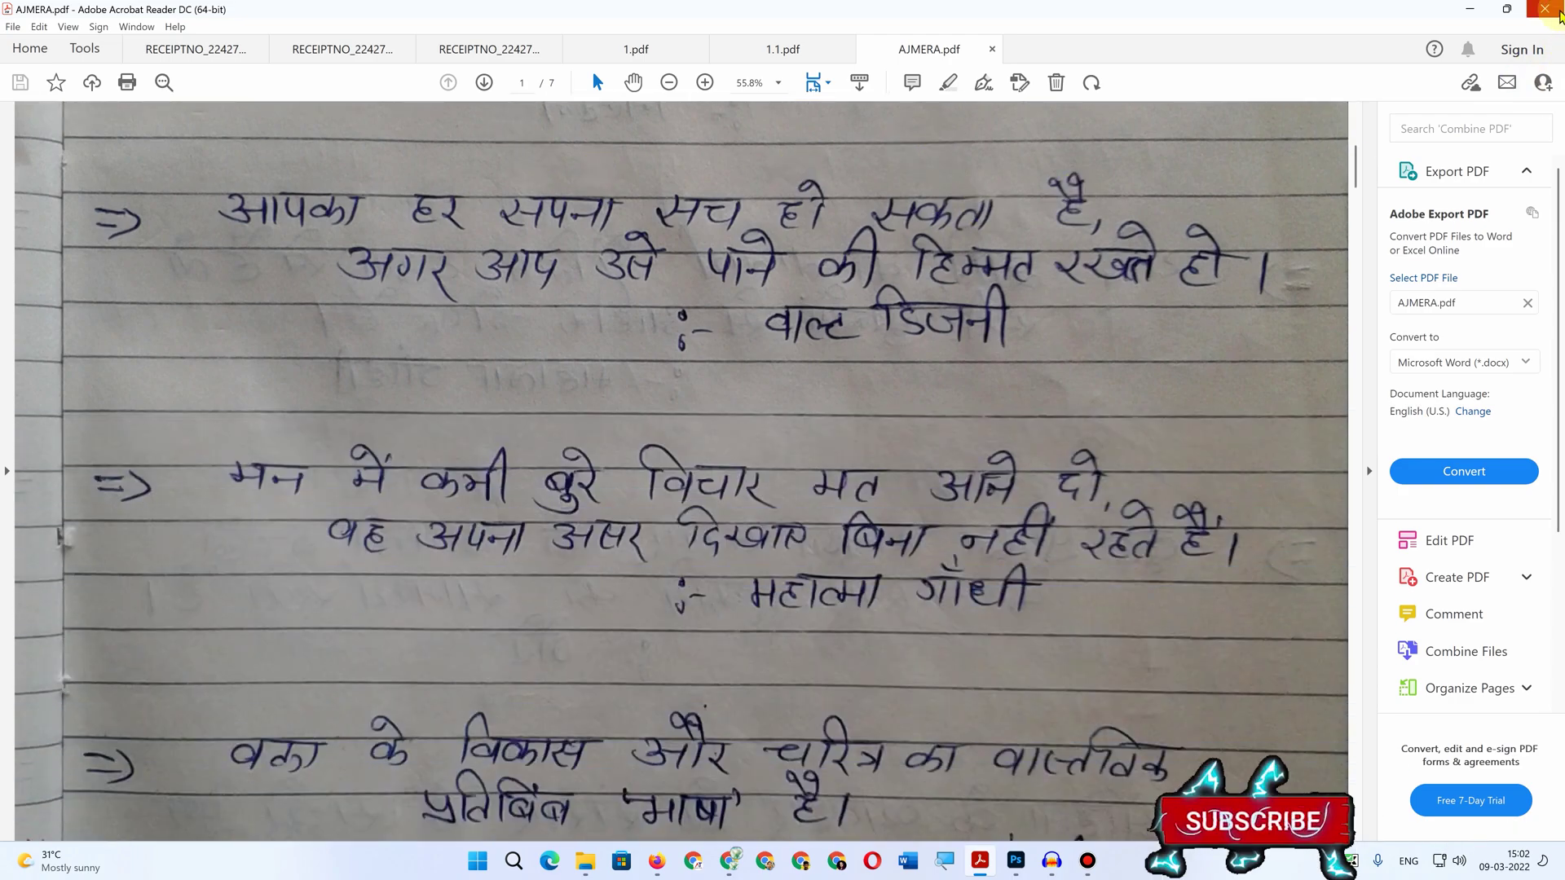
pyautogui.scroll(-2, 642, 278)
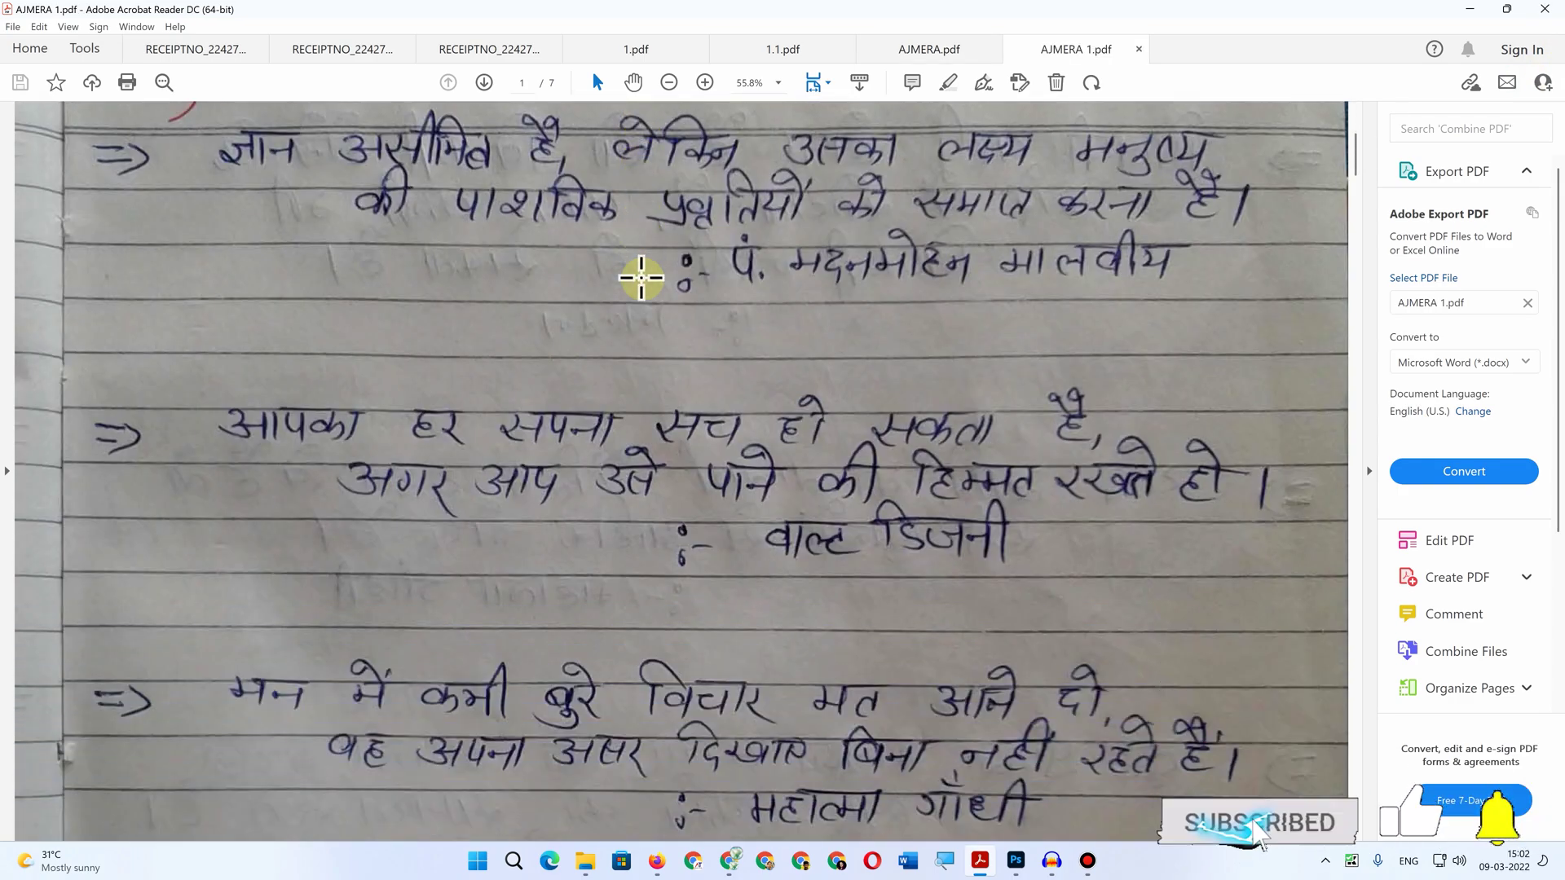
pyautogui.scroll(-1, 642, 278)
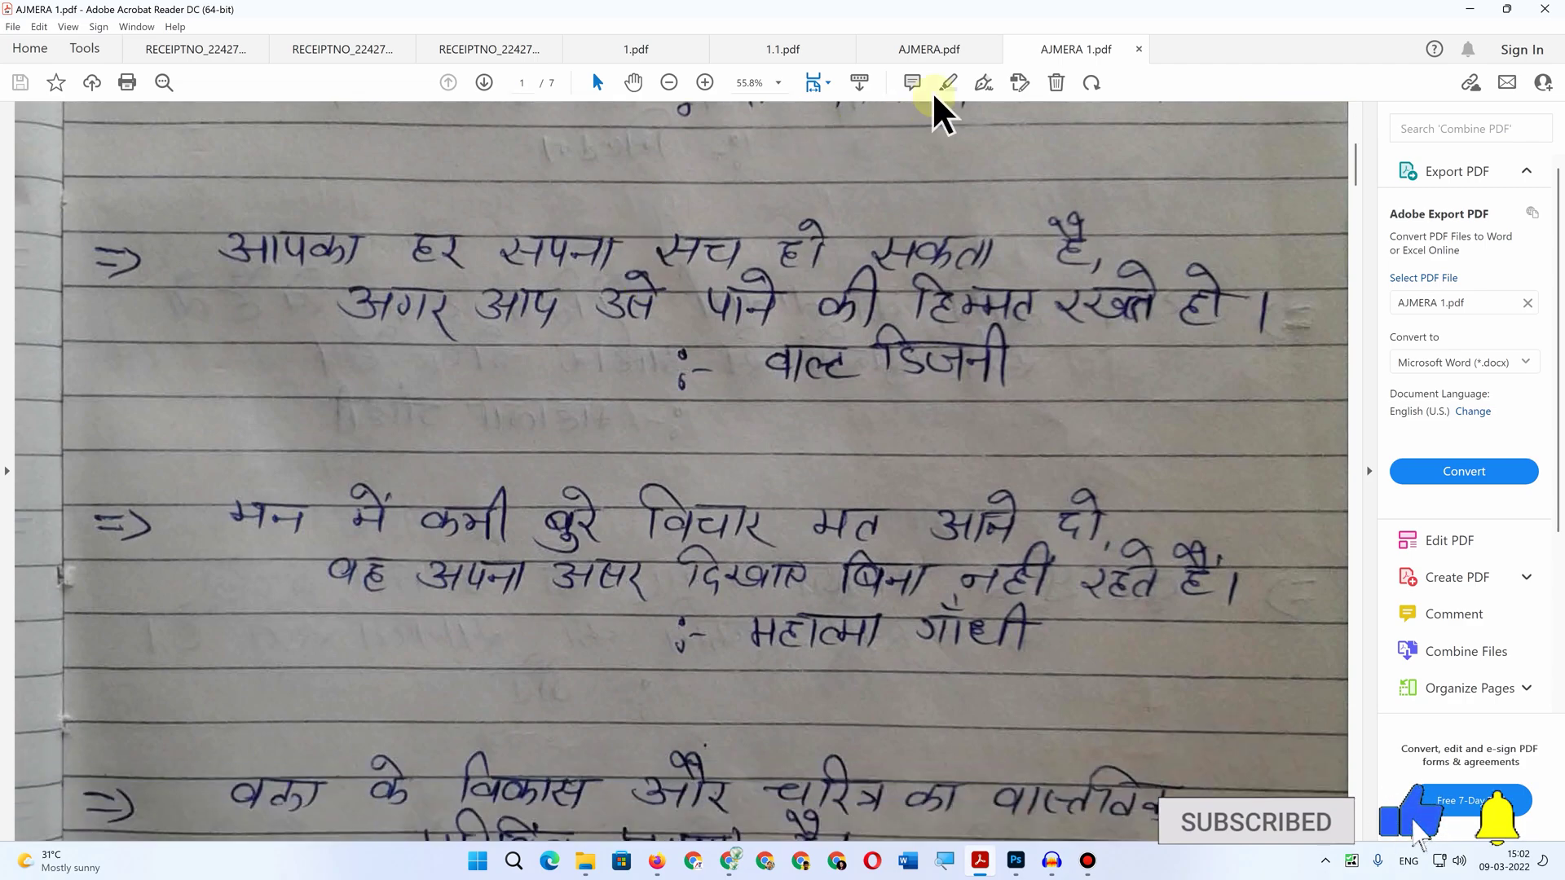
pyautogui.click(921, 51)
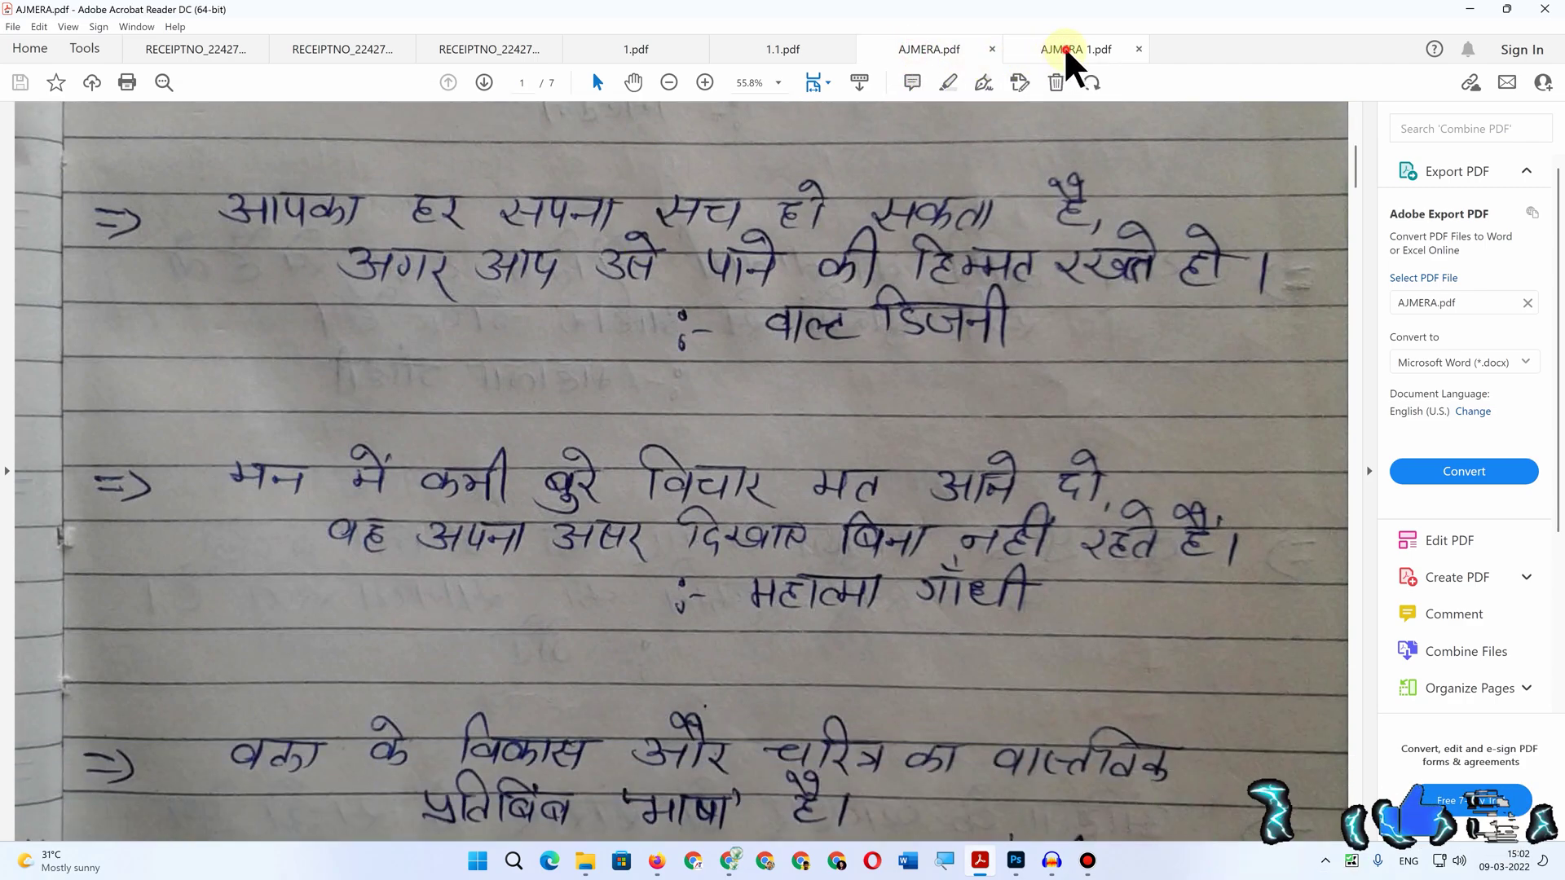
pyautogui.click(1072, 53)
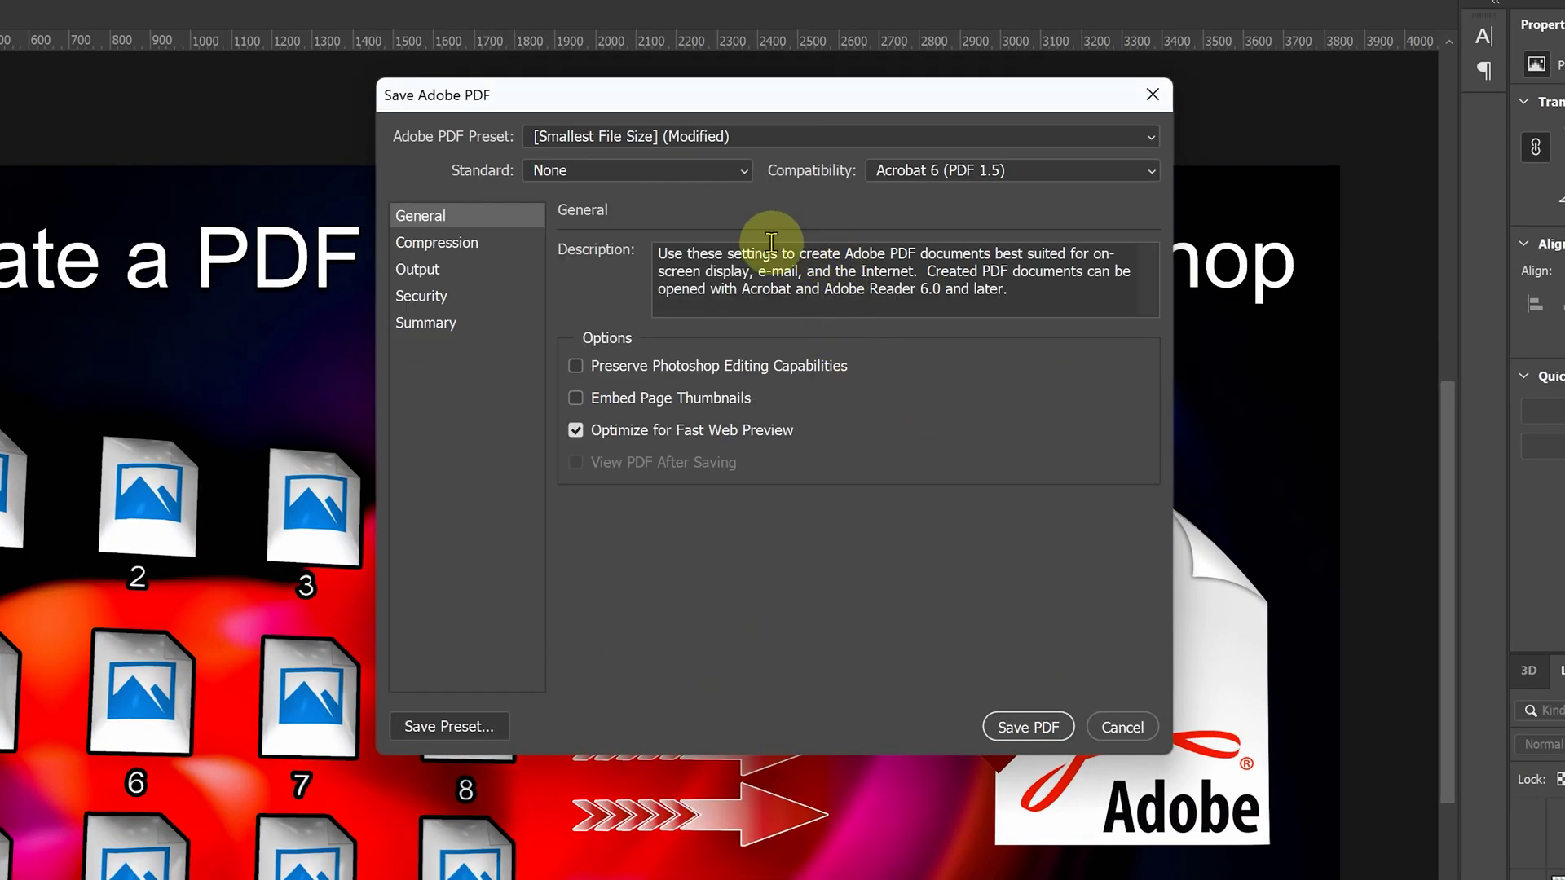
# Step: Choose the [Smallest File Size] preset with Acrobat 4 (PDF 1.3) compatibility
pyautogui.click(627, 136)
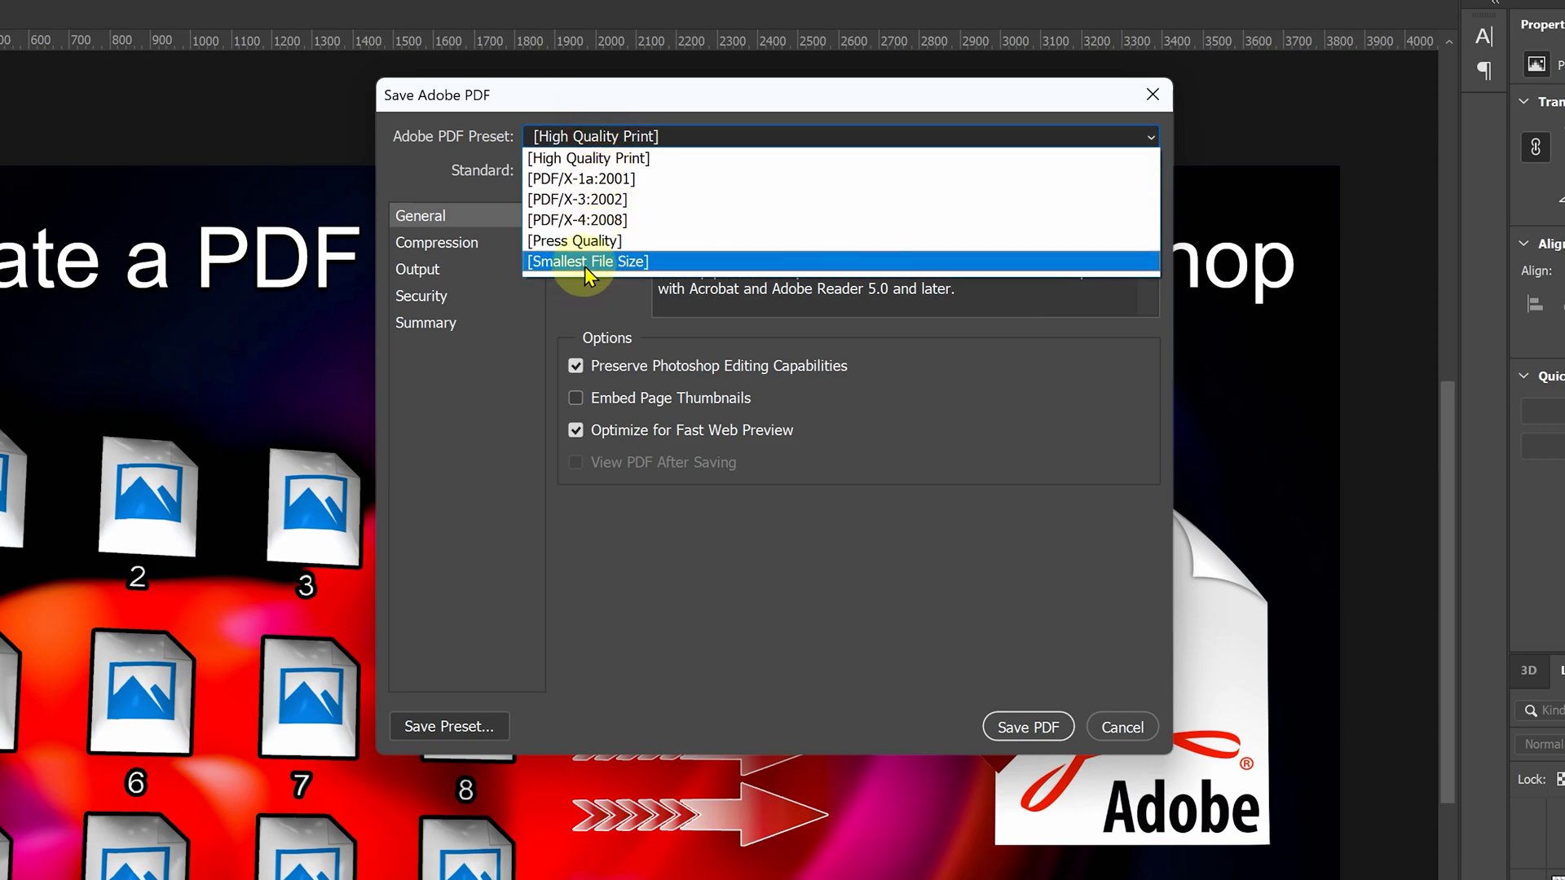
pyautogui.click(584, 266)
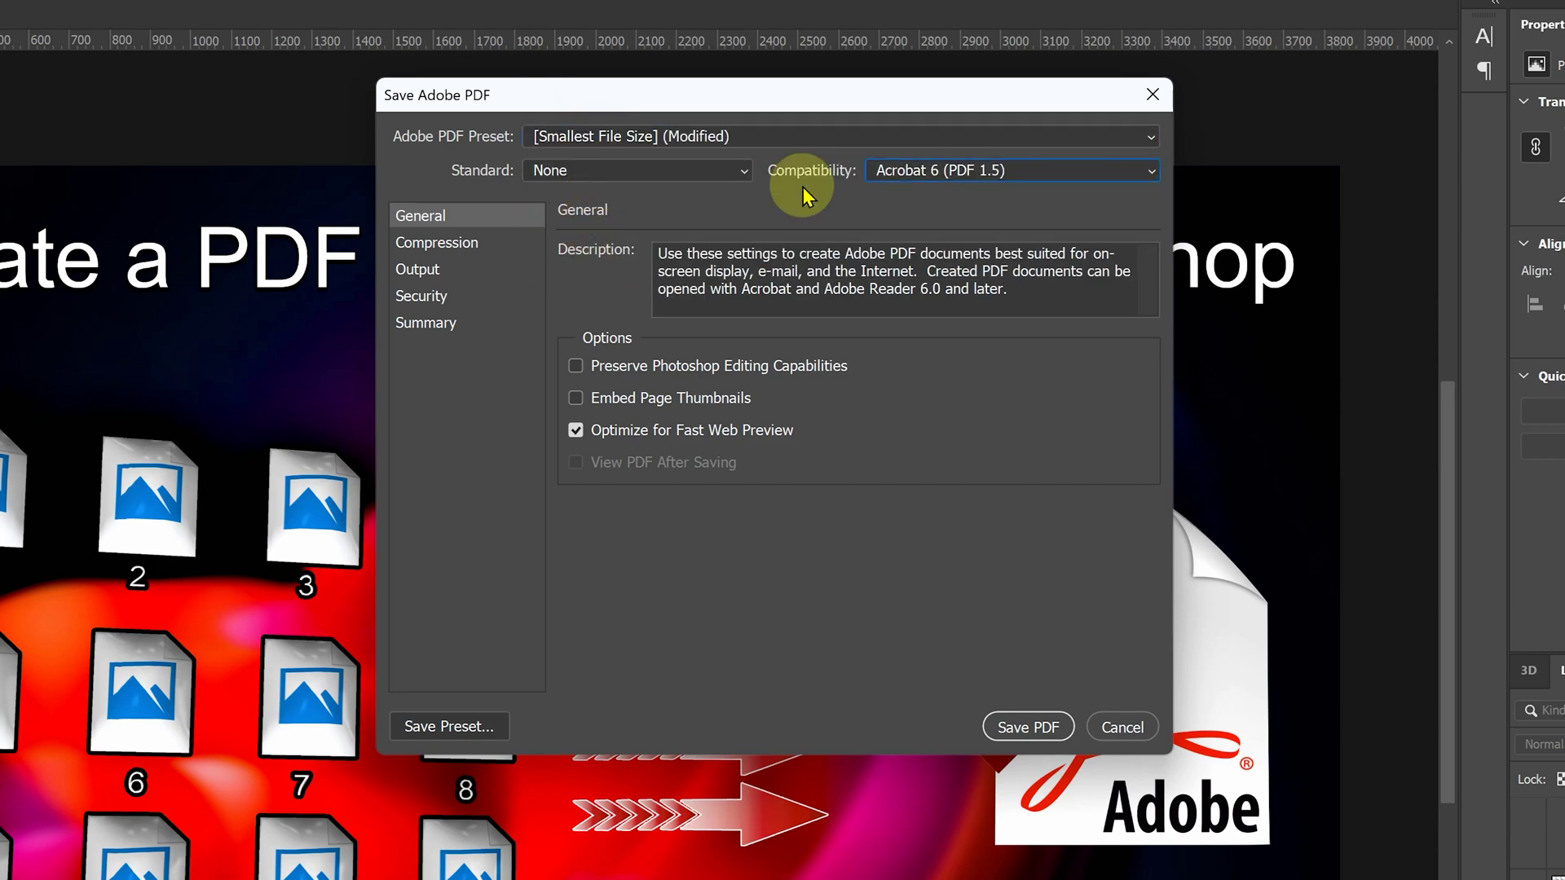
pyautogui.click(892, 173)
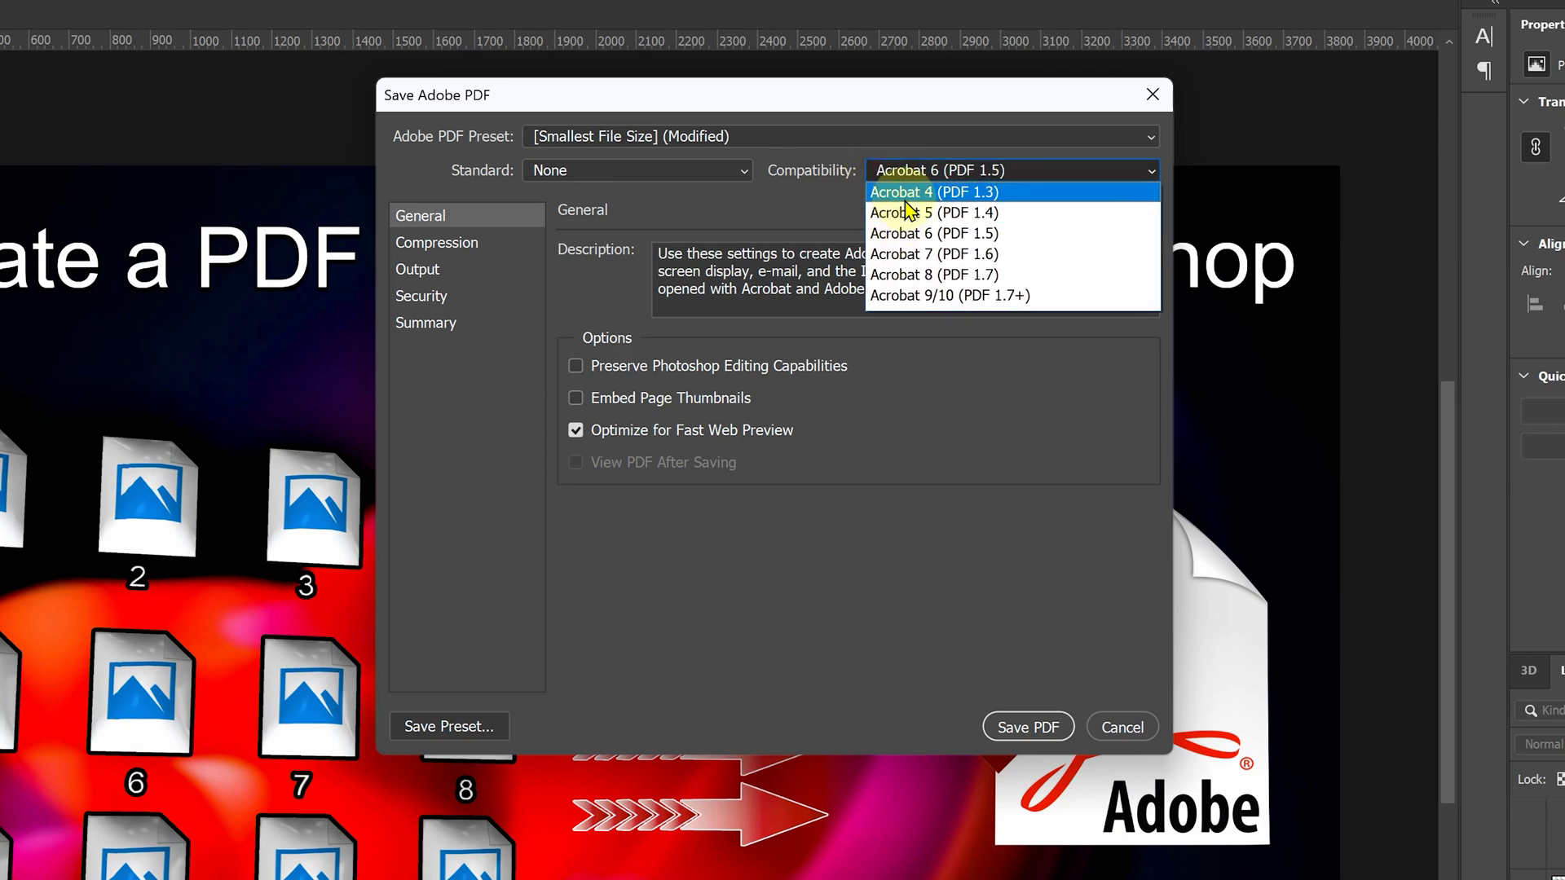
pyautogui.click(905, 195)
# Step: Lower Bicubic Downsampling to 10 pixels/inch and save the PDF
pyautogui.click(441, 243)
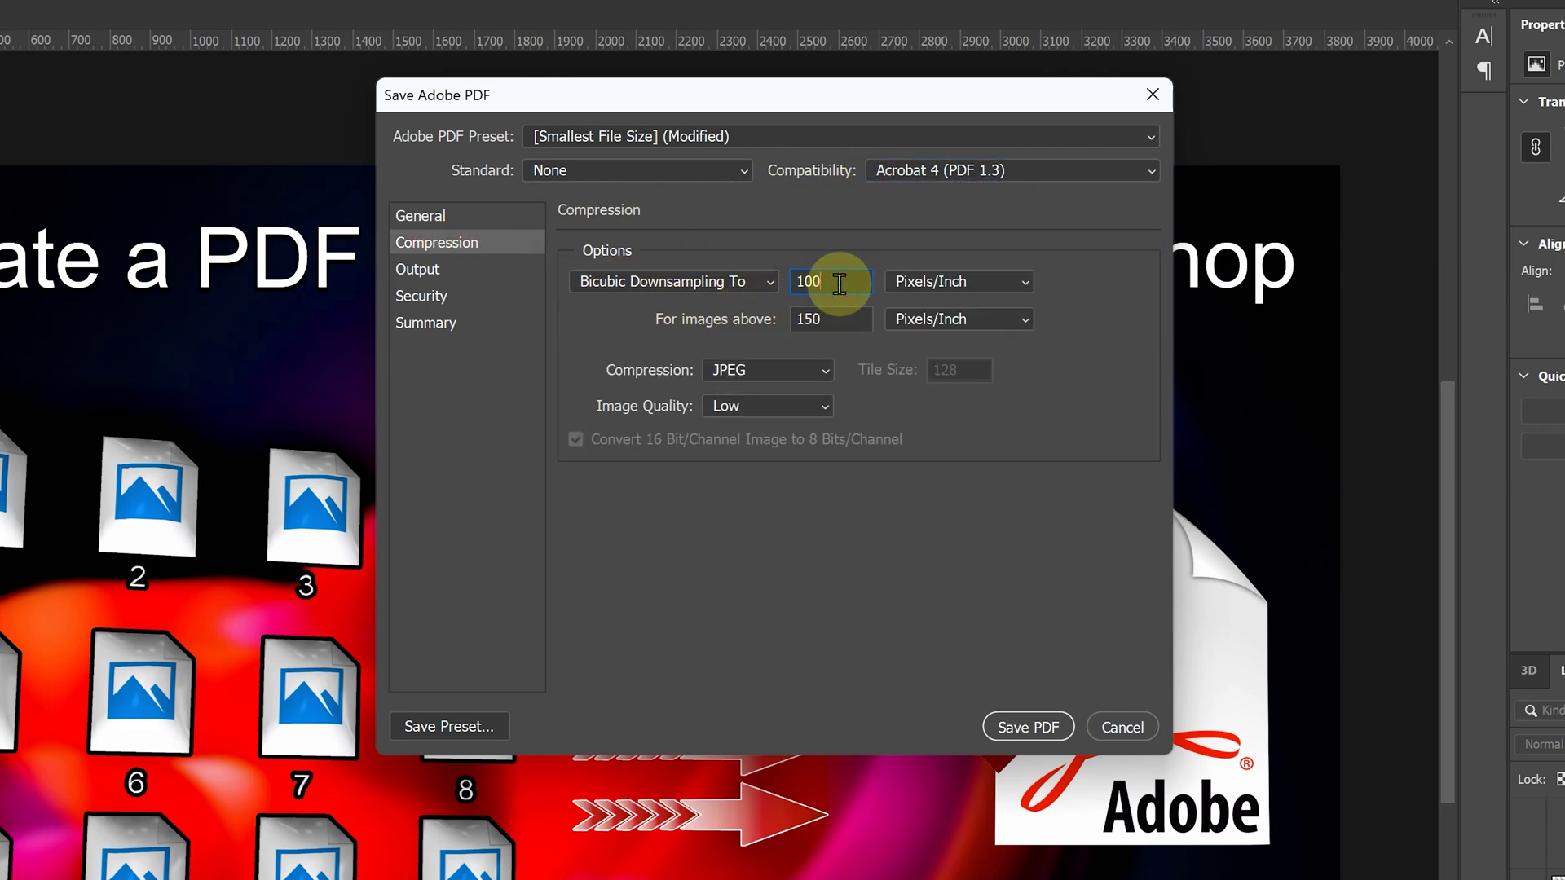
pyautogui.moveTo(849, 279); pyautogui.dragTo(793, 281)
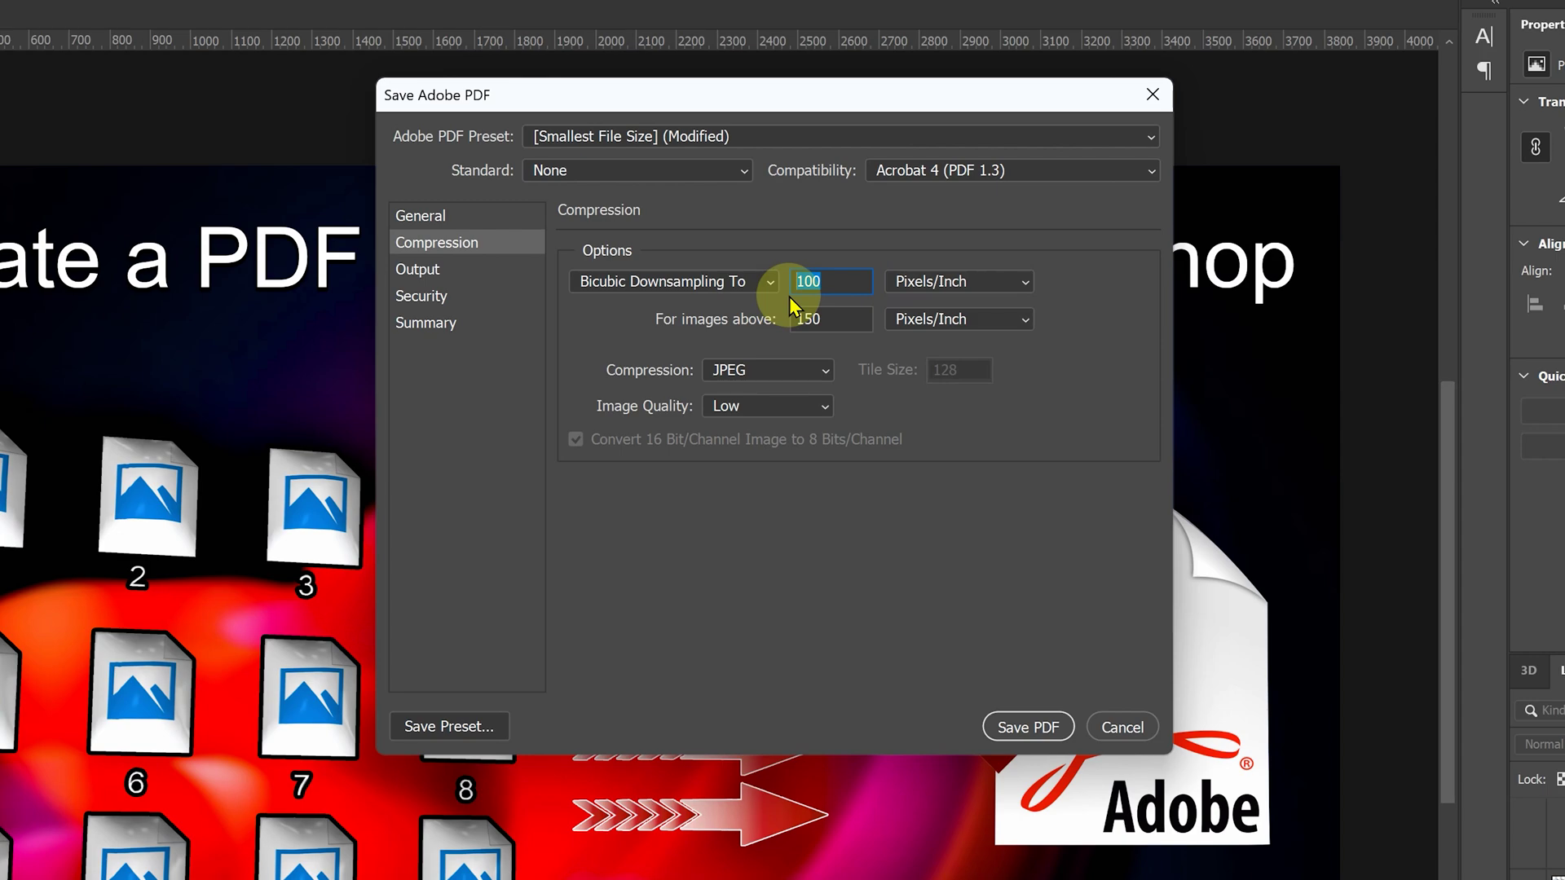
pyautogui.write('10')
pyautogui.click(857, 560)
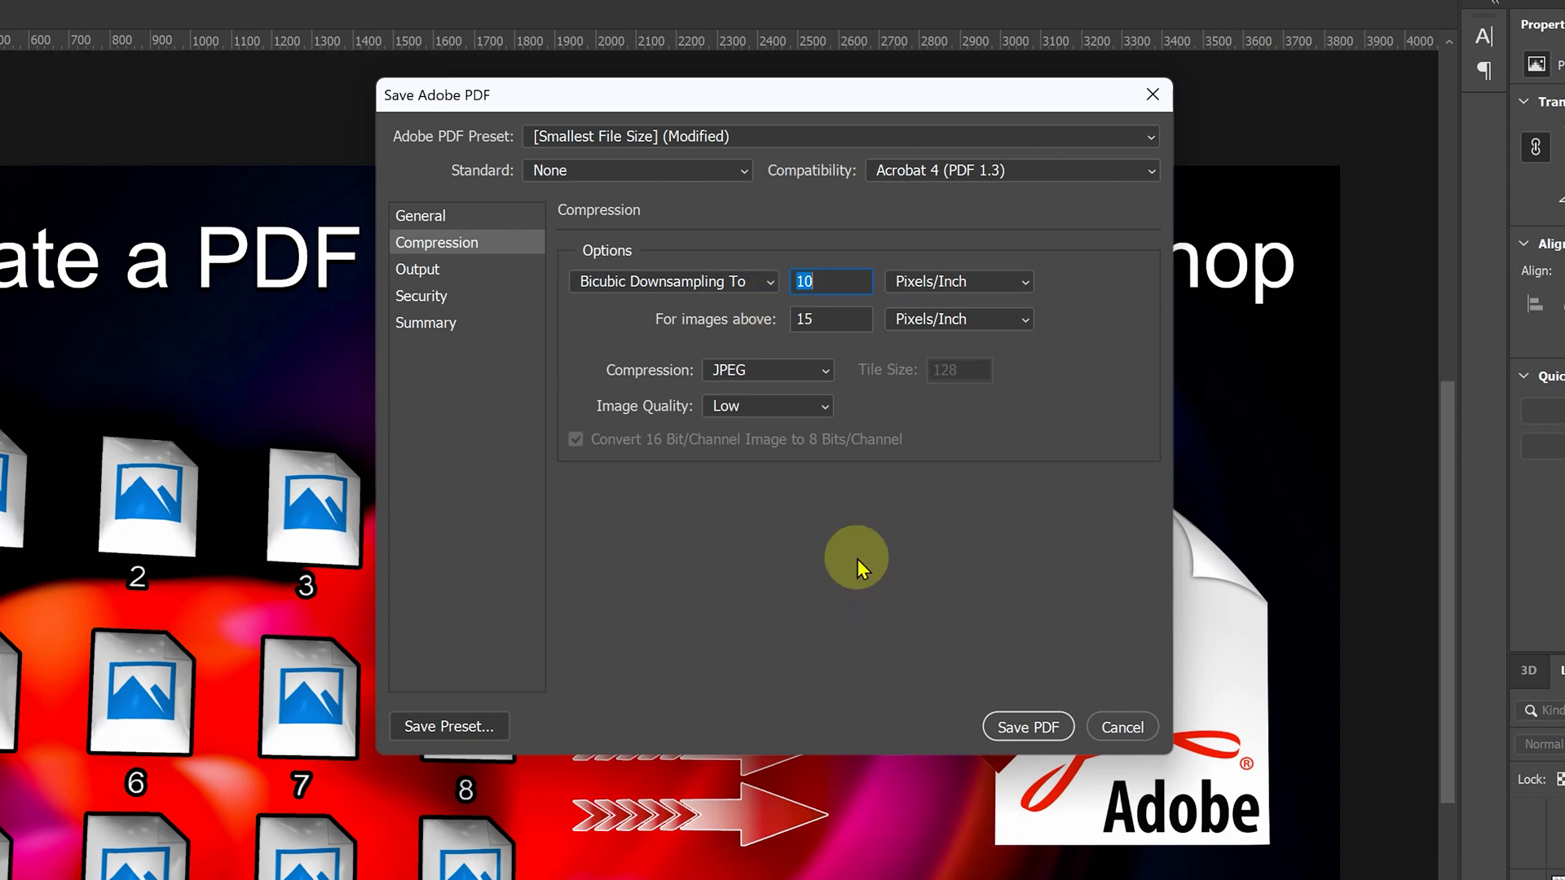
pyautogui.click(1025, 725)
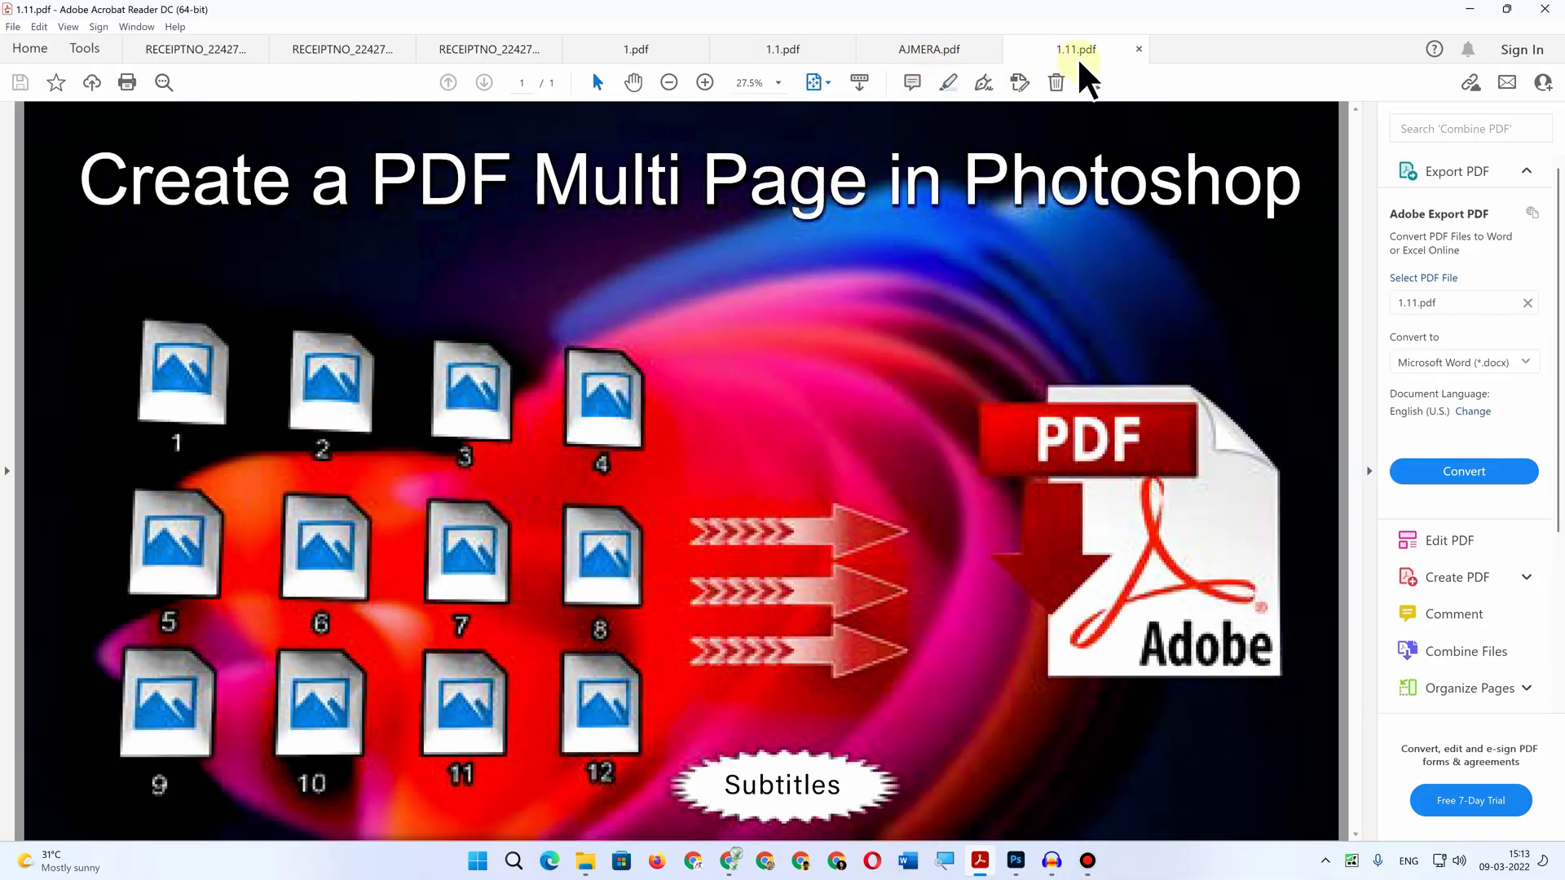
# Step: Flip from 1.11.pdf to the 1.1.pdf and then 1.pdf tabs to compare versions
pyautogui.click(784, 51)
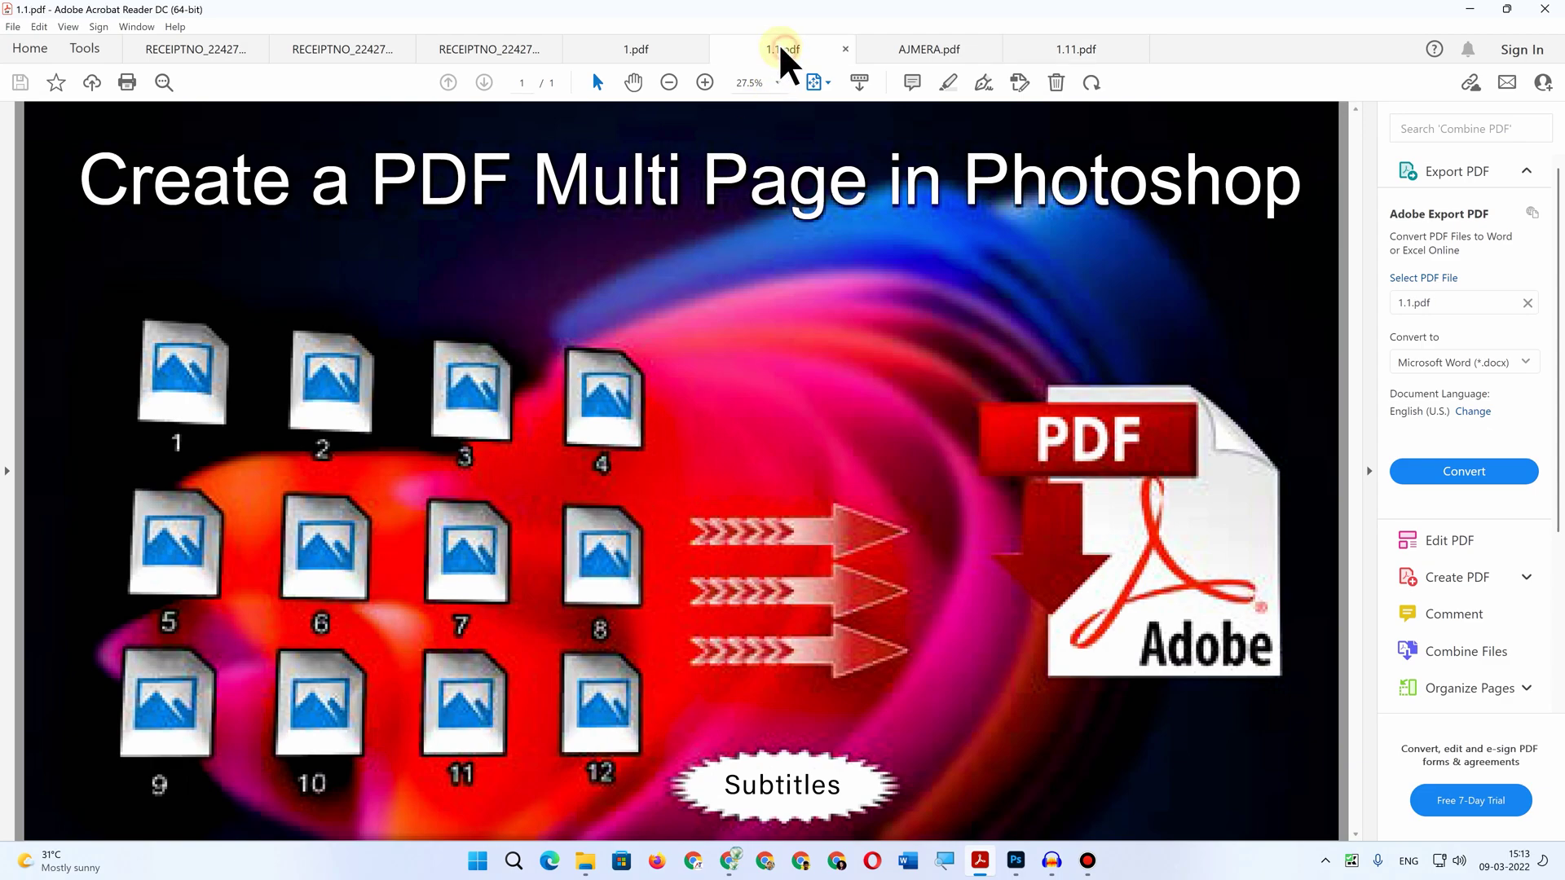
pyautogui.click(637, 50)
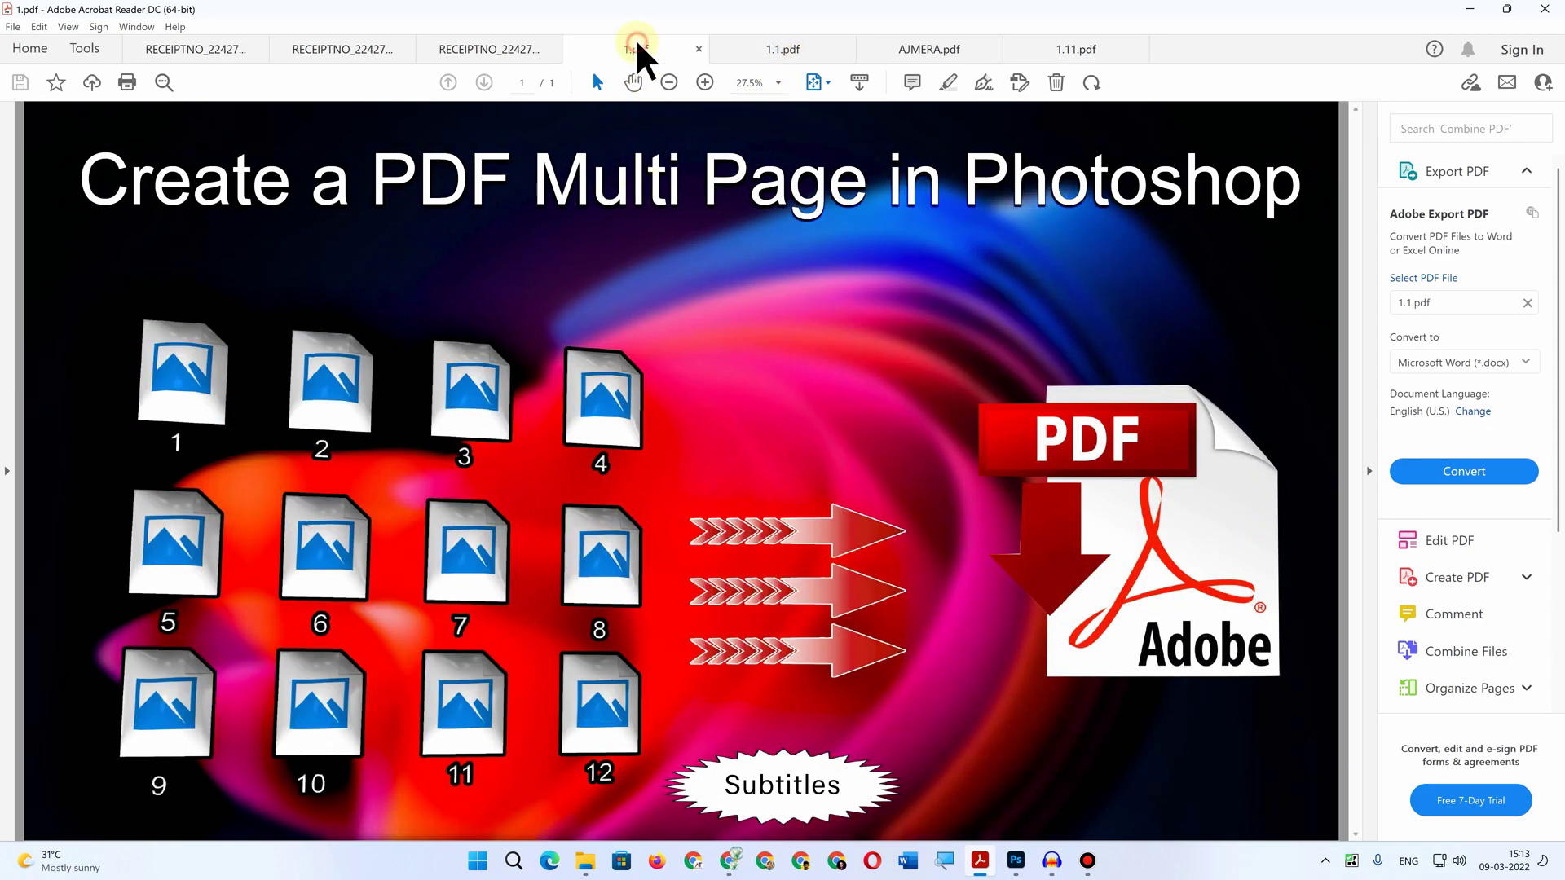